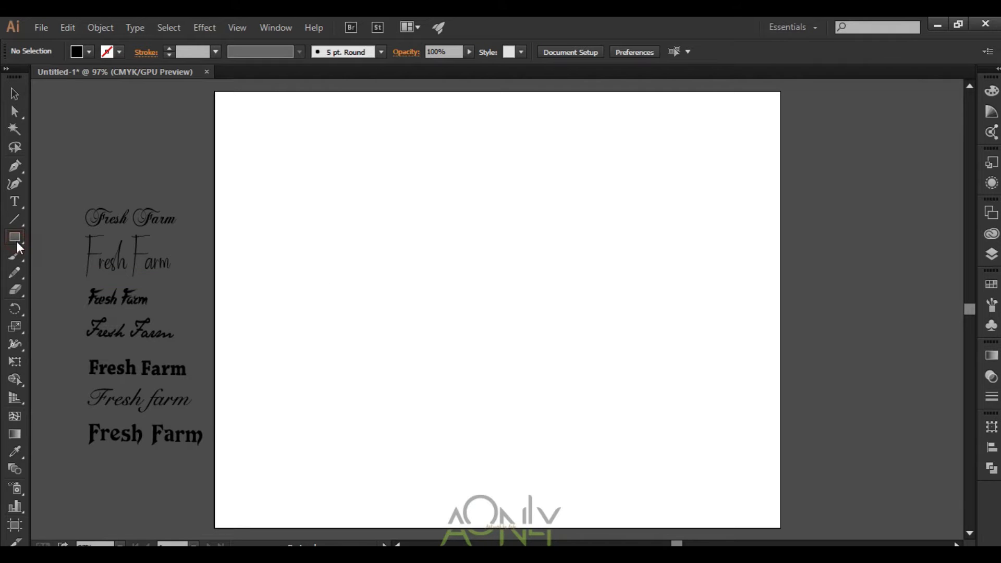
Draw a circle with no fill and a 4 pt black stroke.
{"action": "left_click_drag", "start_coordinate": [14, 237], "coordinate": [73, 282]}
{"action": "left_click_drag", "start_coordinate": [434, 262], "coordinate": [496, 320]}
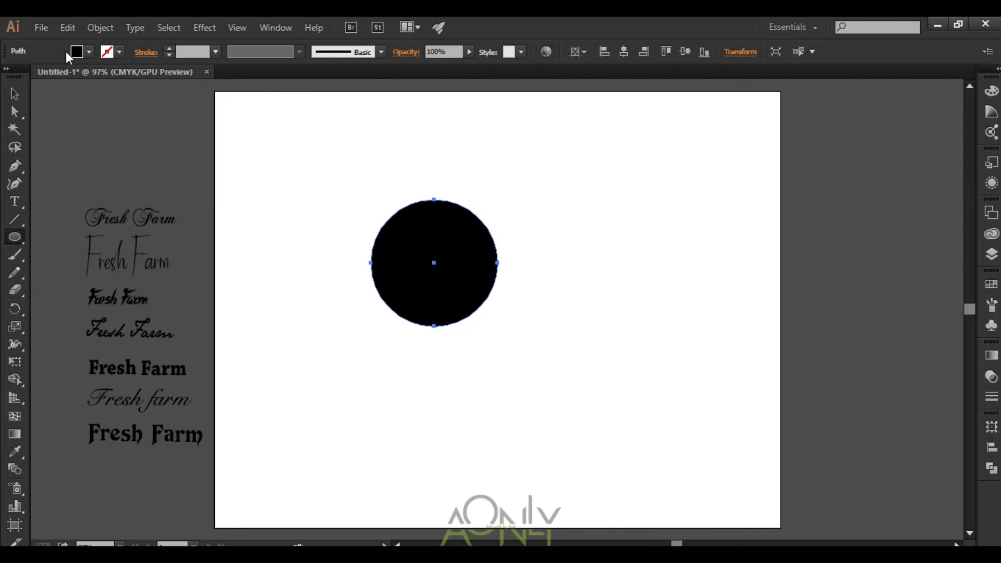
{"action": "key", "text": "slash"}
{"action": "left_click", "coordinate": [120, 51]}
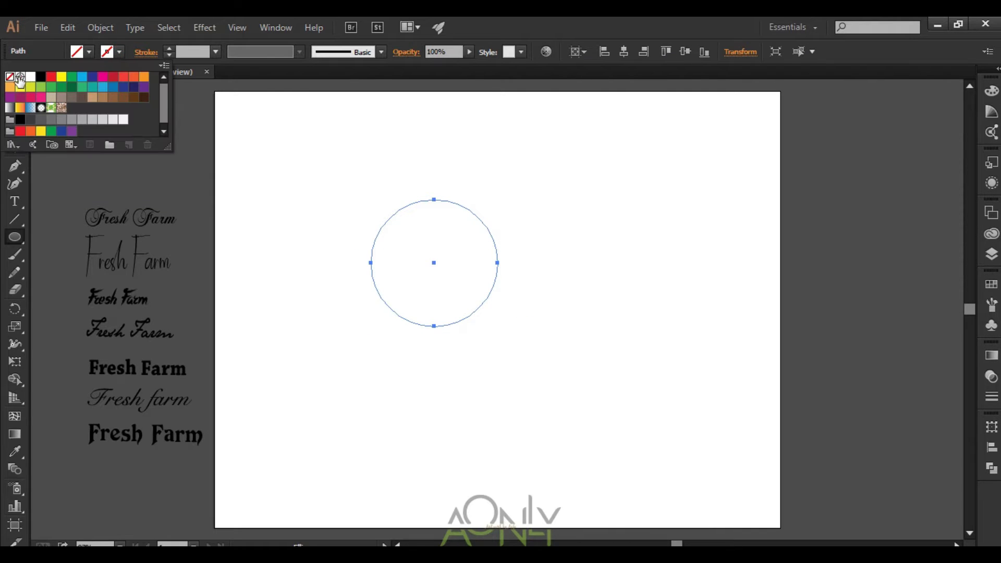
{"action": "left_click", "coordinate": [20, 77]}
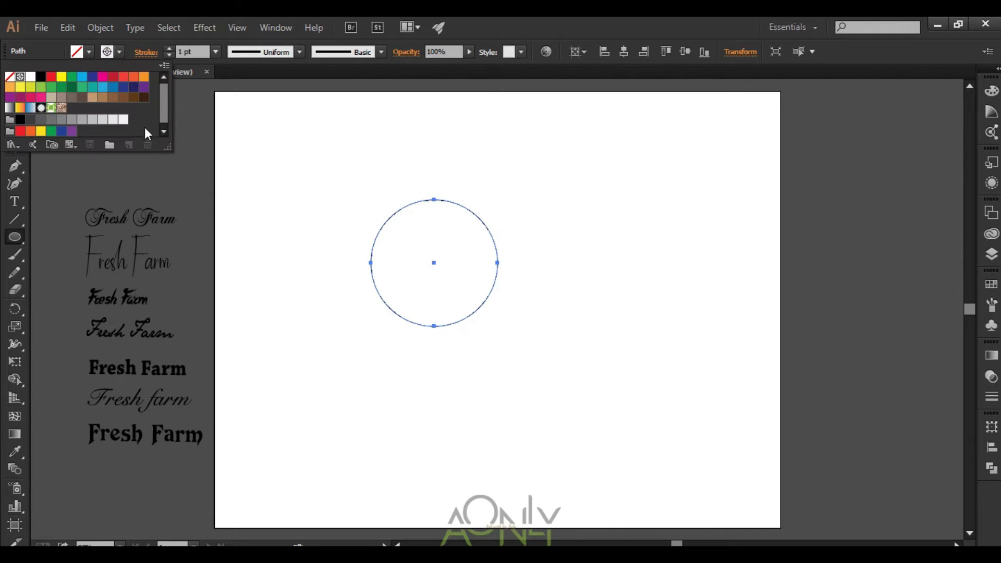
{"action": "left_click", "coordinate": [168, 48]}
{"action": "left_click", "coordinate": [169, 48]}
{"action": "left_click", "coordinate": [169, 47]}
Centre the circle horizontally and vertically on the artboard, then hide the artboard edges.
{"action": "left_click", "coordinate": [14, 93]}
{"action": "left_click", "coordinate": [302, 158]}
{"action": "left_click", "coordinate": [372, 263]}
{"action": "left_click", "coordinate": [625, 51]}
{"action": "left_click", "coordinate": [685, 51]}
{"action": "left_click", "coordinate": [528, 359]}
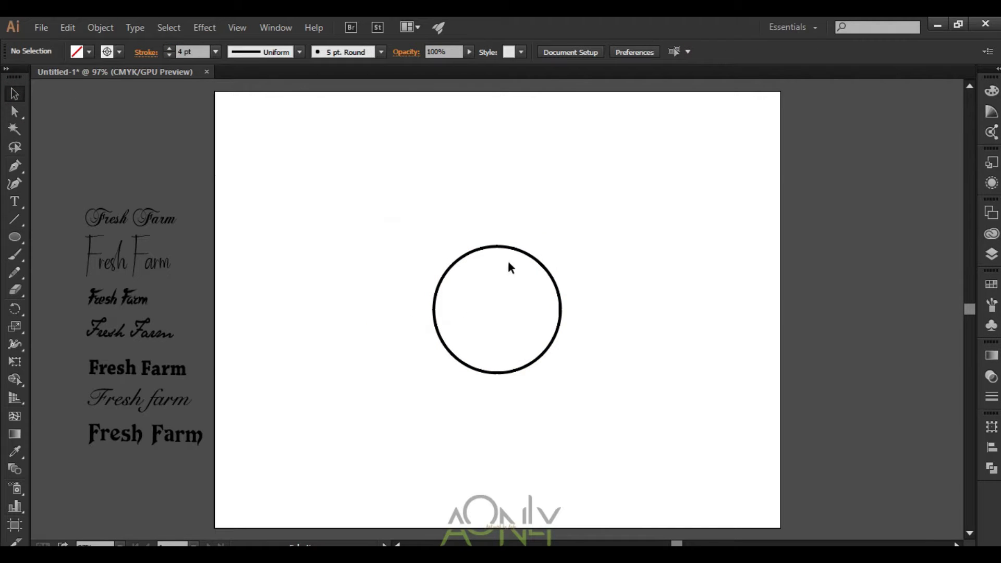
{"action": "scroll", "coordinate": [495, 244], "scroll_direction": "up", "scroll_amount": 2}
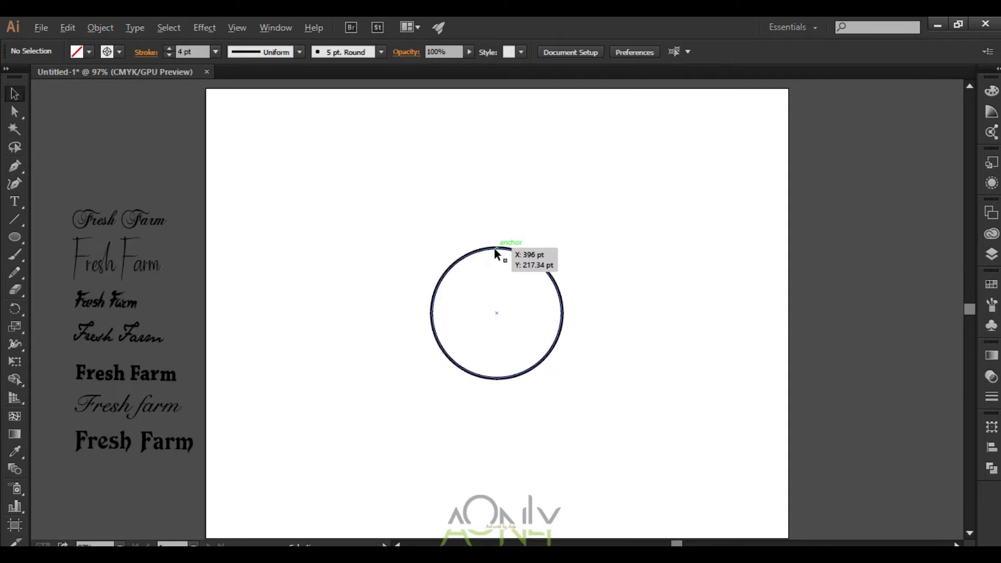
{"action": "scroll", "coordinate": [494, 247], "scroll_direction": "down", "scroll_amount": 1}
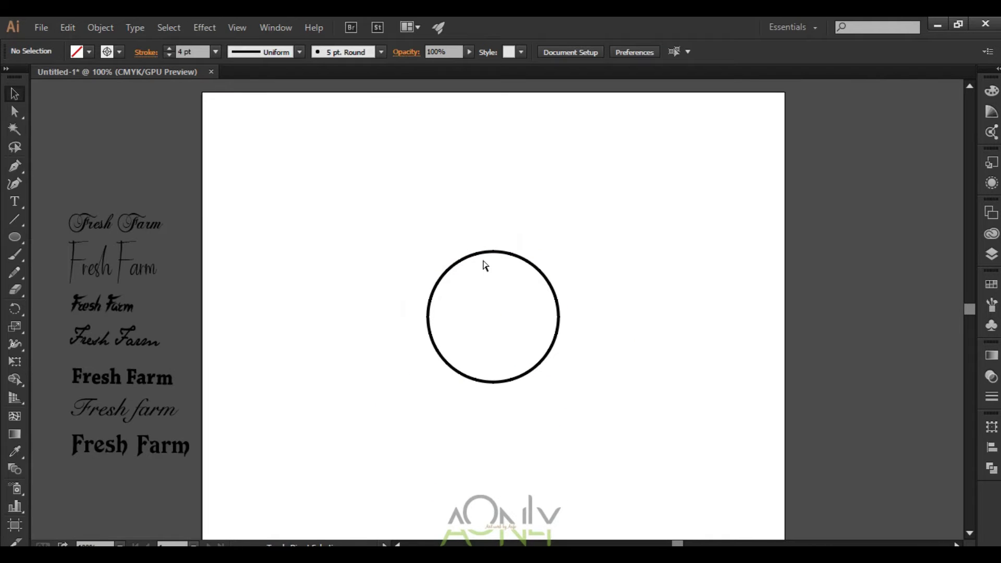
{"action": "key", "text": "ctrl+shift+h"}
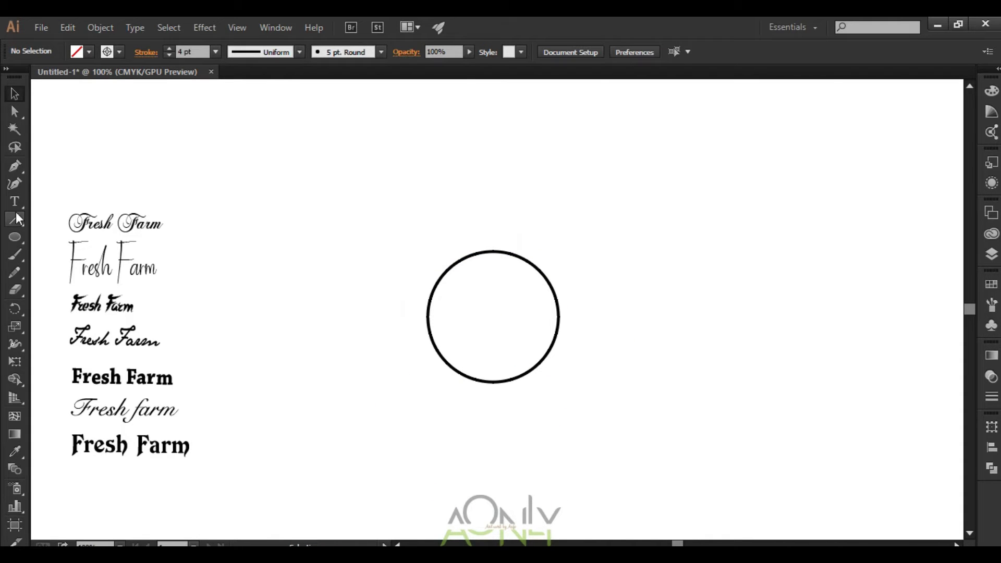
Draw two short pen strokes above the circle, one vertical and one slanting up-right.
{"action": "left_click", "coordinate": [14, 167]}
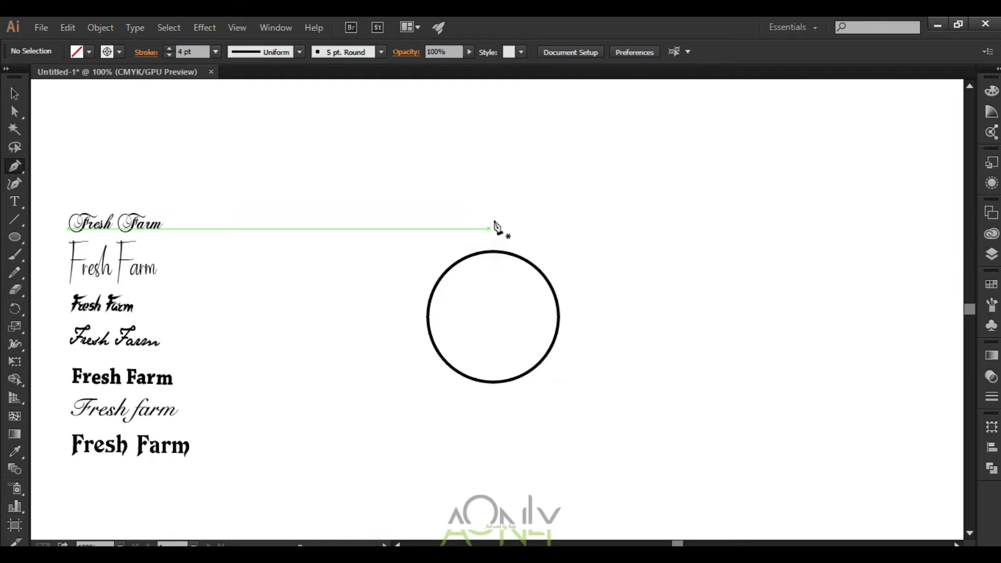
{"action": "scroll", "coordinate": [498, 245], "scroll_direction": "up", "scroll_amount": 3}
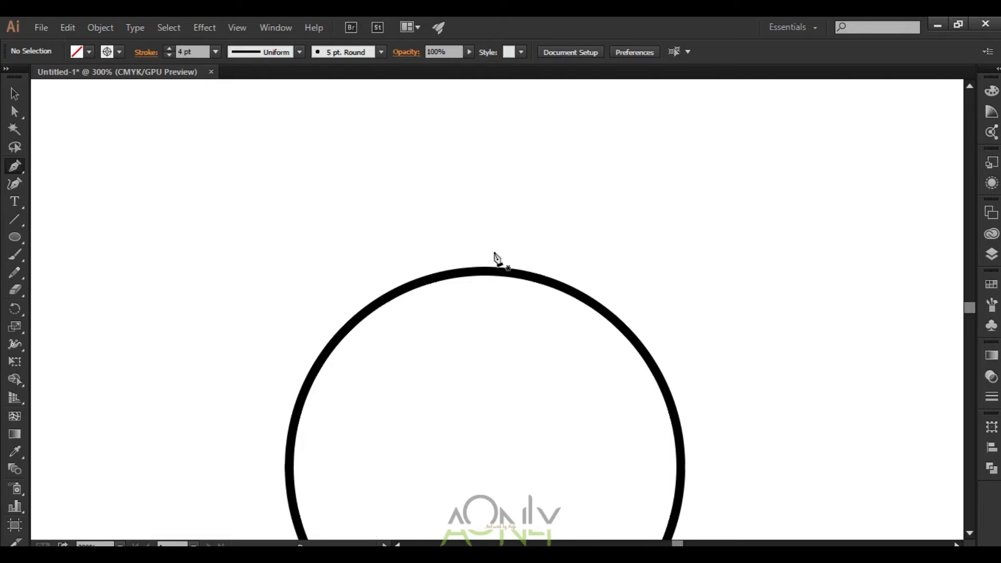
{"action": "left_click", "coordinate": [484, 255]}
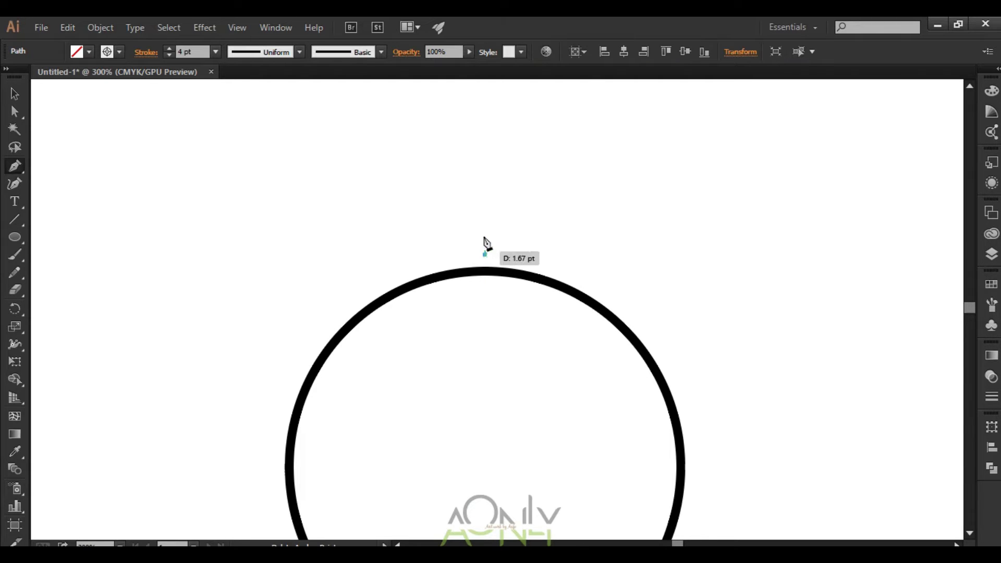
{"action": "left_click", "coordinate": [485, 207]}
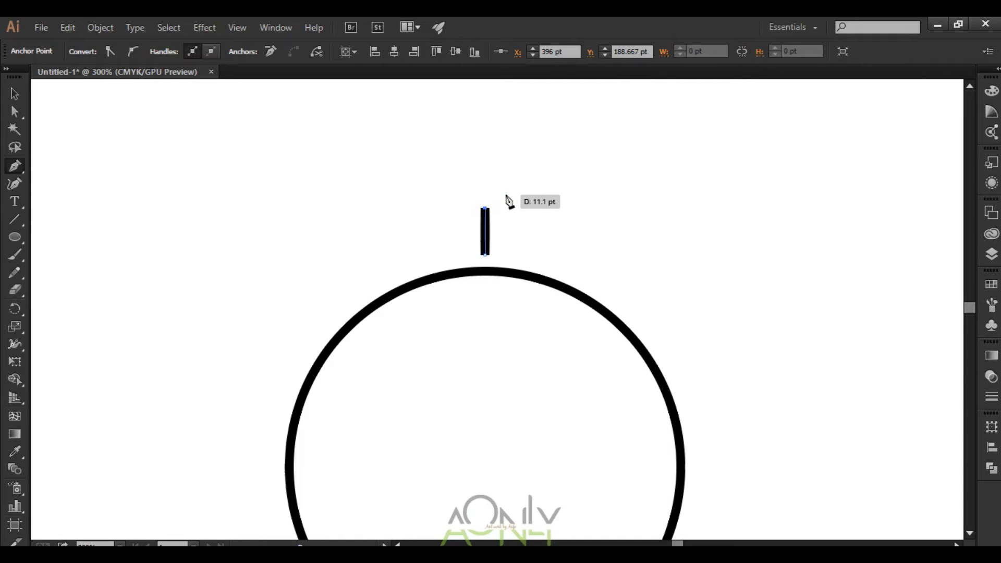
{"action": "left_click", "coordinate": [510, 256]}
{"action": "left_click_drag", "start_coordinate": [510, 247], "coordinate": [514, 253]}
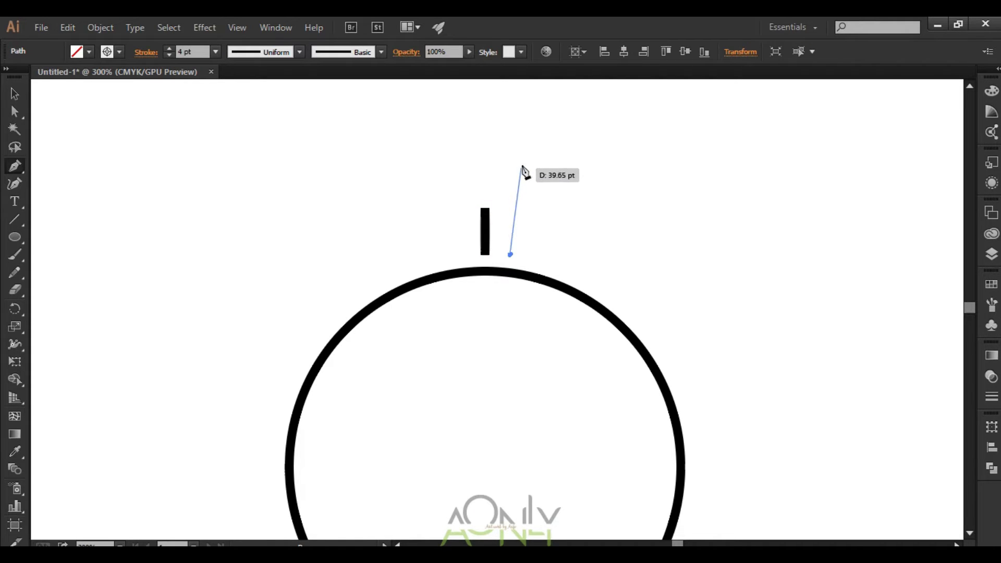
{"action": "left_click", "coordinate": [522, 164]}
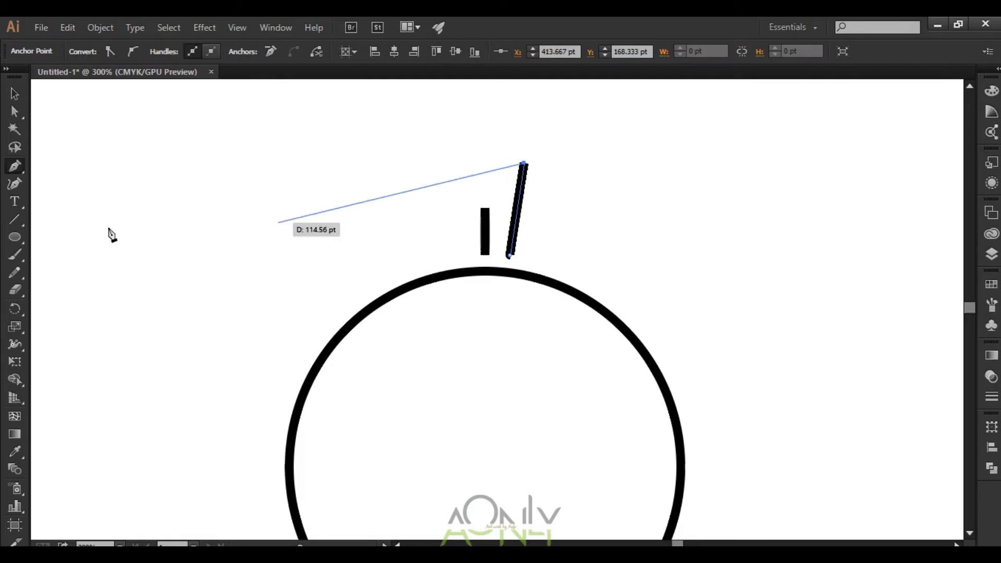
Taper both short strokes with Width Profile 1.
{"action": "left_click", "coordinate": [14, 93]}
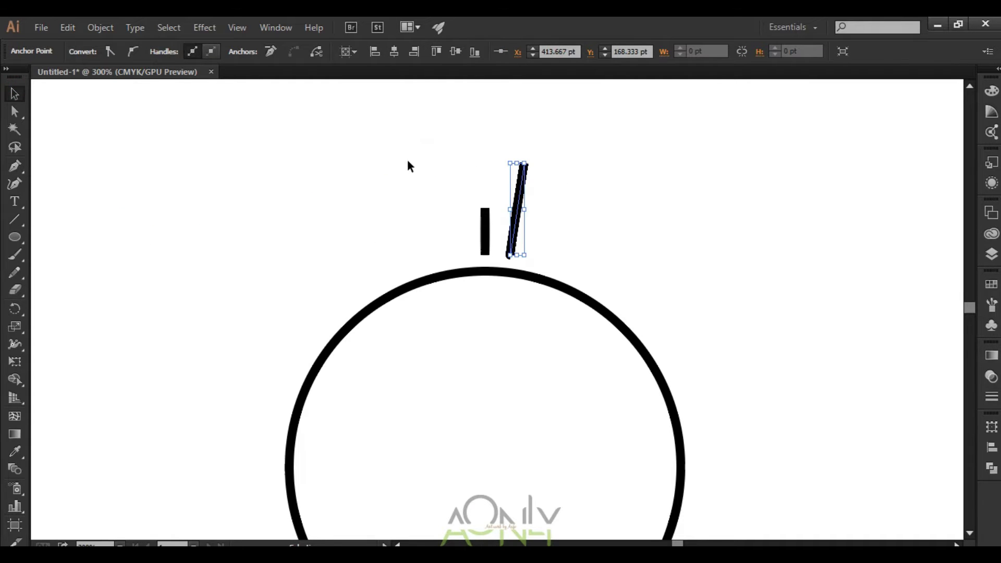
{"action": "left_click_drag", "start_coordinate": [408, 161], "coordinate": [520, 219]}
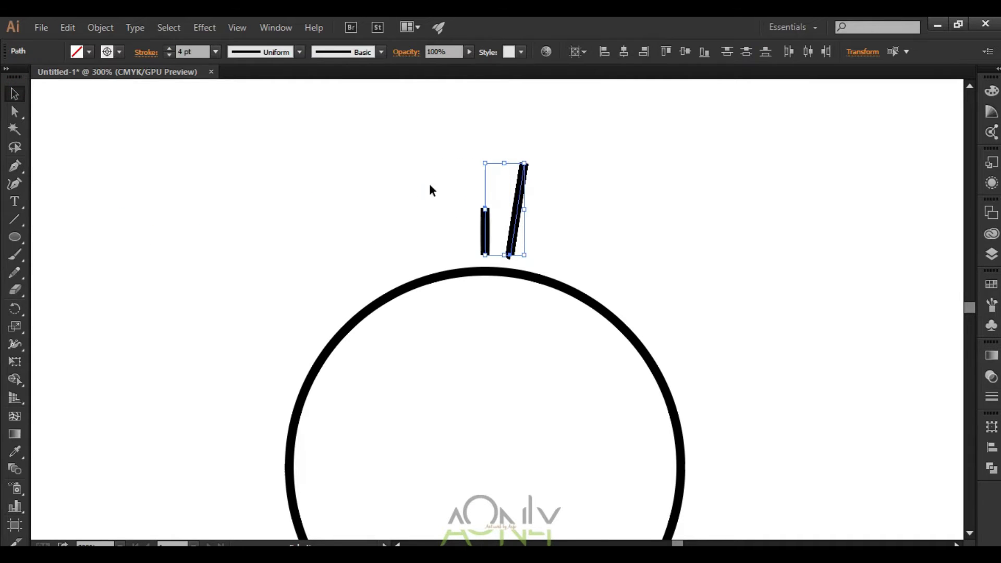
{"action": "left_click", "coordinate": [255, 52]}
{"action": "left_click", "coordinate": [240, 100]}
{"action": "left_click", "coordinate": [245, 205]}
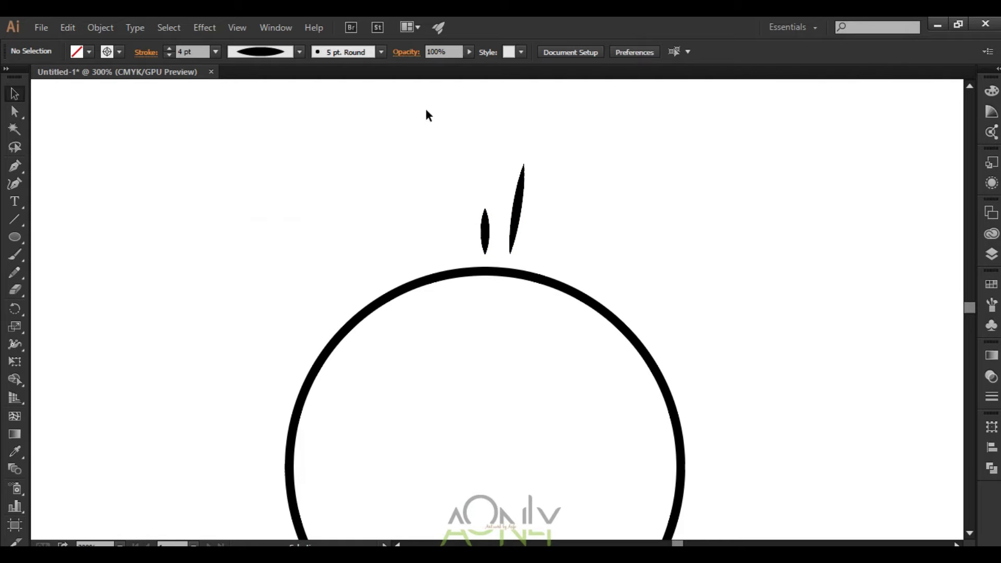
Draw a small ellipse marking the large circle's centre.
{"action": "key", "text": "ctrl+minus"}
{"action": "key", "text": "ctrl+minus"}
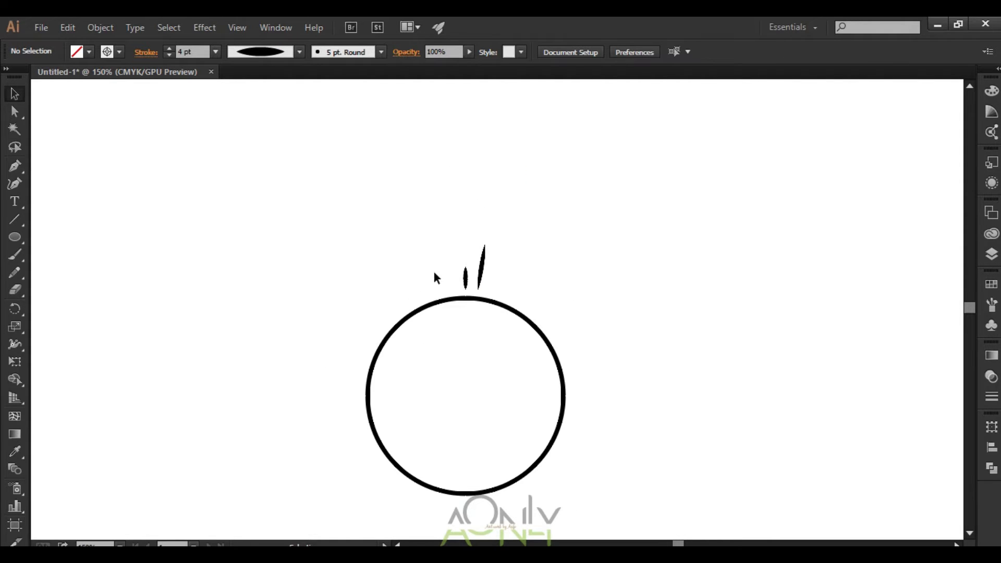
{"action": "left_click_drag", "start_coordinate": [454, 236], "coordinate": [487, 277]}
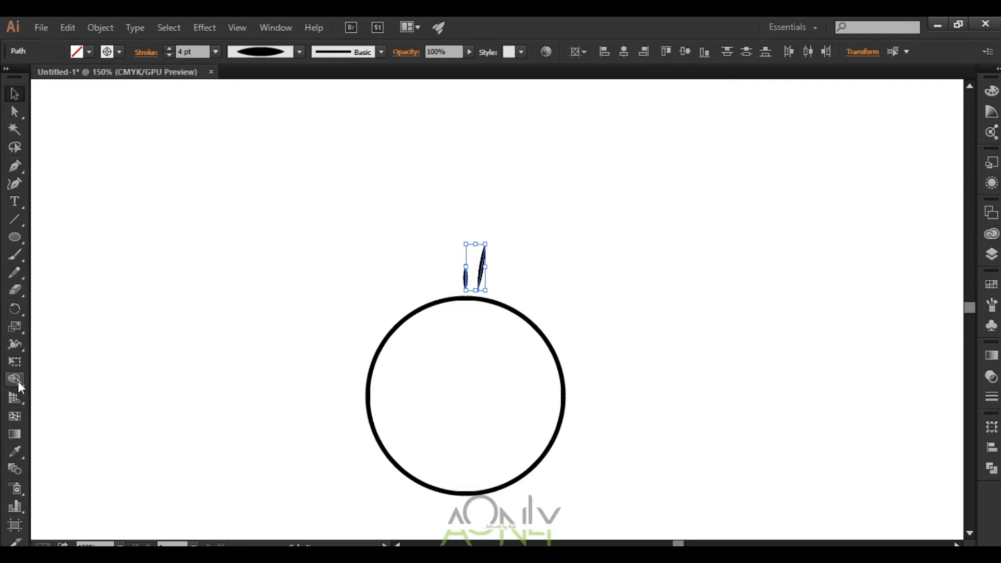
{"action": "left_click", "coordinate": [15, 309]}
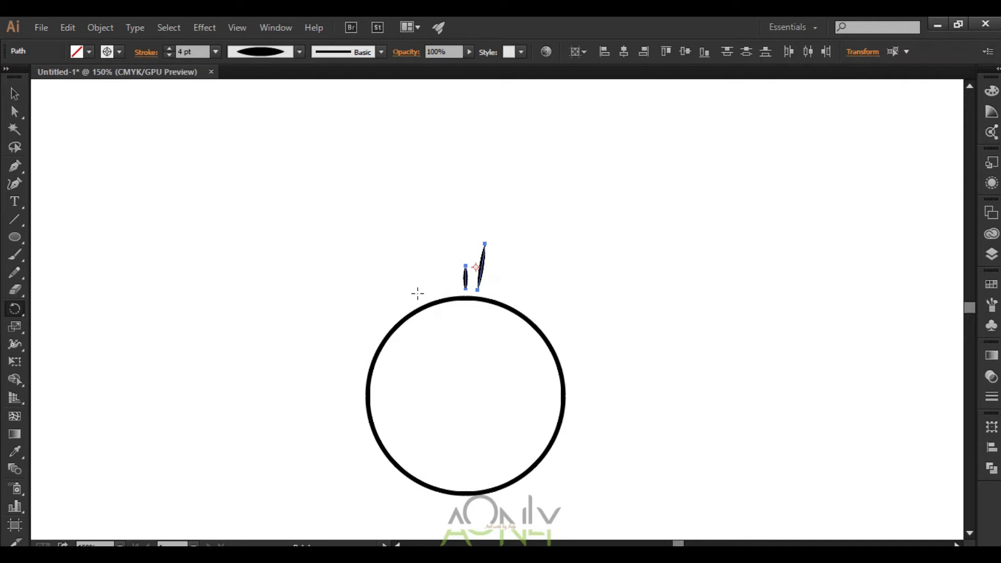
{"action": "left_click", "coordinate": [15, 94]}
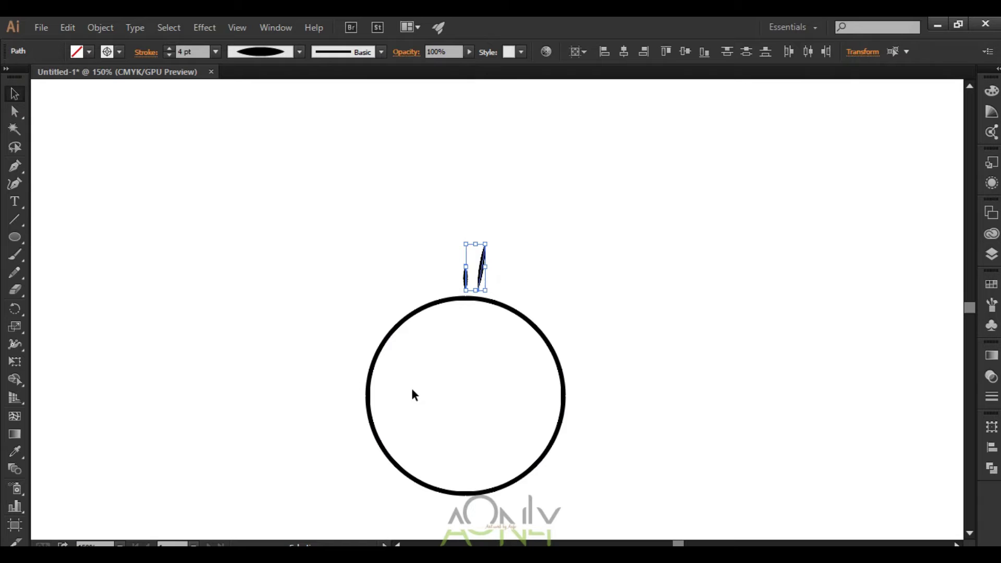
{"action": "key", "text": "l"}
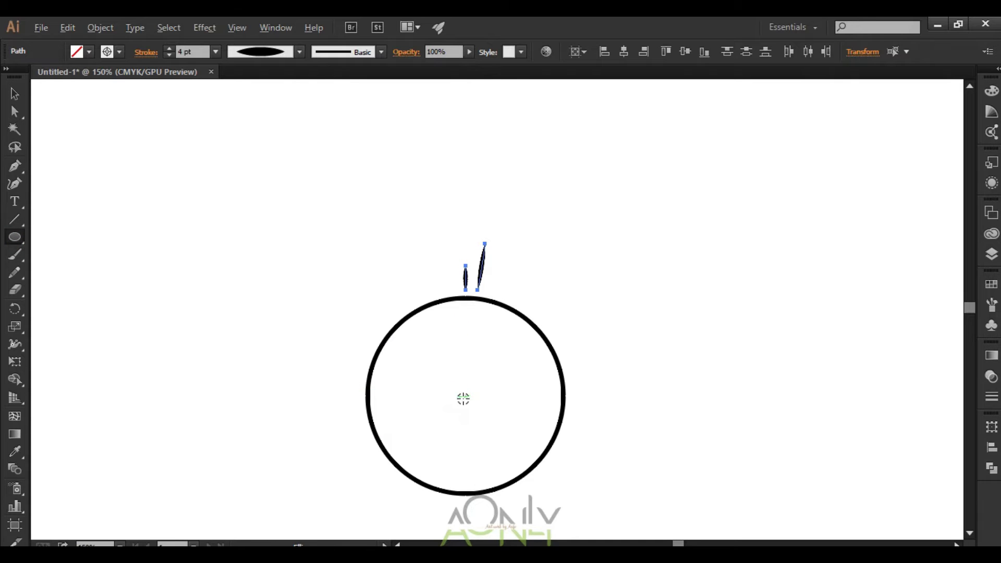
{"action": "left_click_drag", "start_coordinate": [462, 394], "coordinate": [466, 403]}
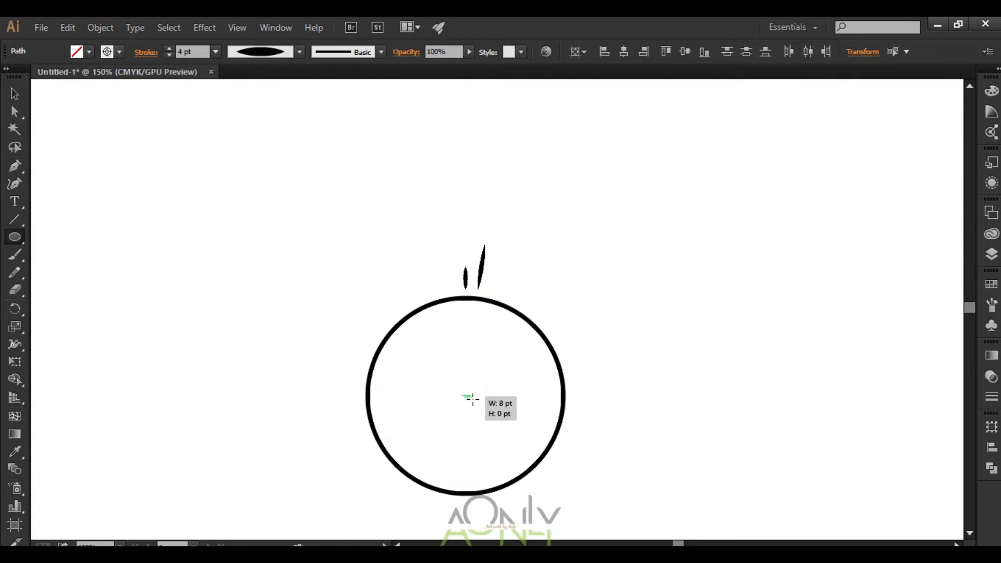
{"action": "key", "text": "v"}
Select both circles and centre them horizontally with the Align panel.
{"action": "left_click", "coordinate": [376, 369]}
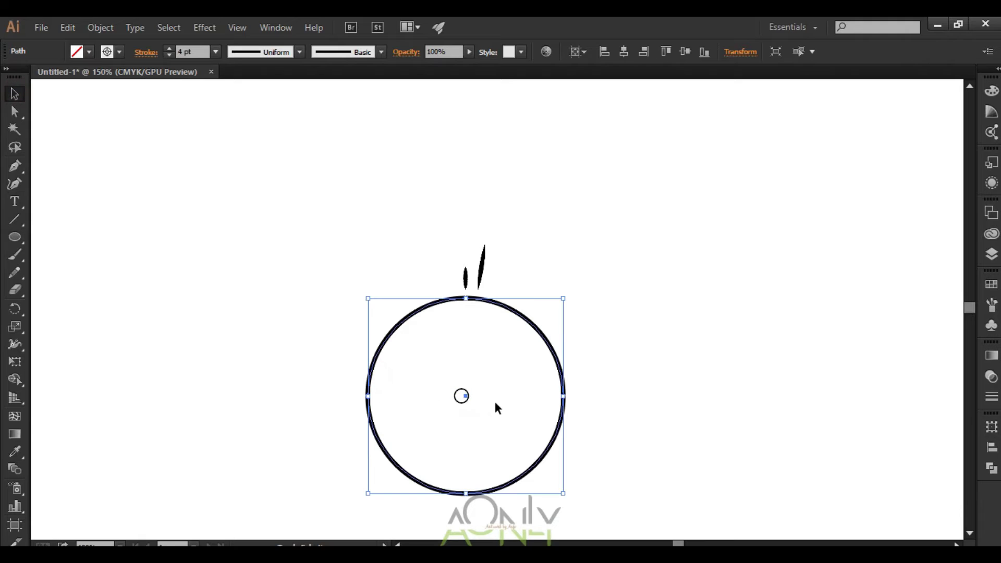
{"action": "left_click", "coordinate": [467, 401]}
{"action": "left_click", "coordinate": [466, 405]}
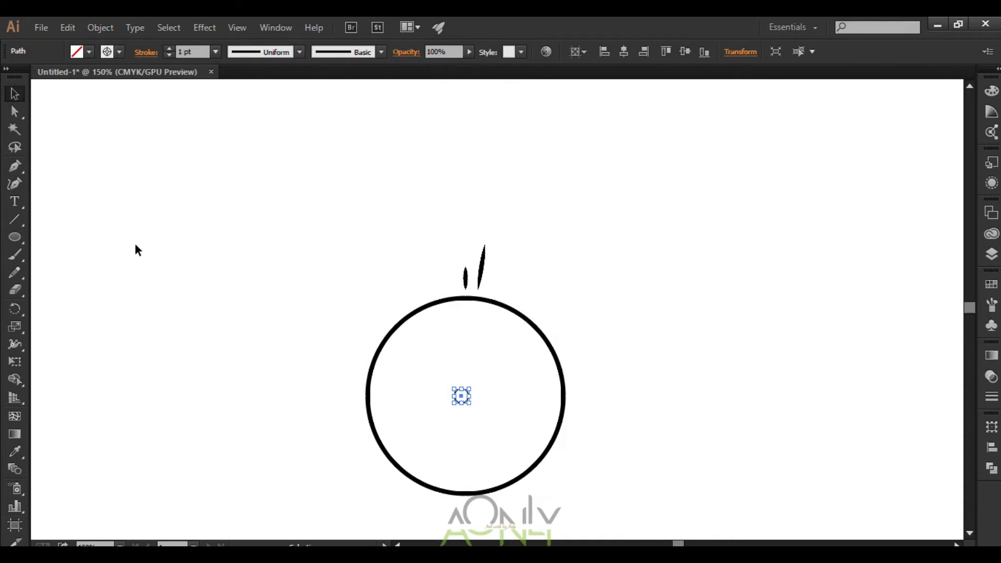
{"action": "left_click", "coordinate": [368, 395], "text": "shift"}
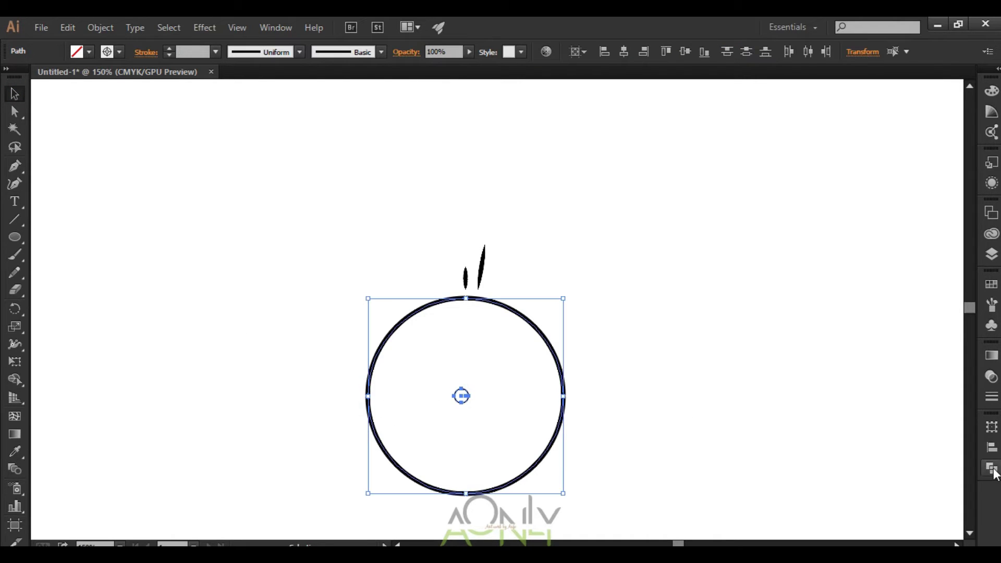
{"action": "left_click", "coordinate": [993, 453]}
{"action": "left_click", "coordinate": [964, 524]}
{"action": "left_click", "coordinate": [939, 482]}
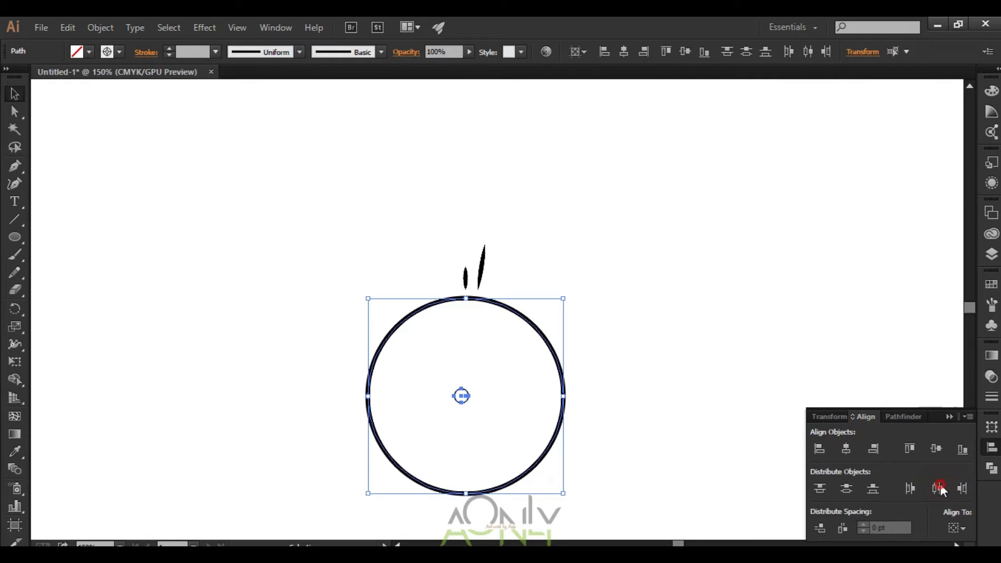
{"action": "left_click", "coordinate": [625, 55]}
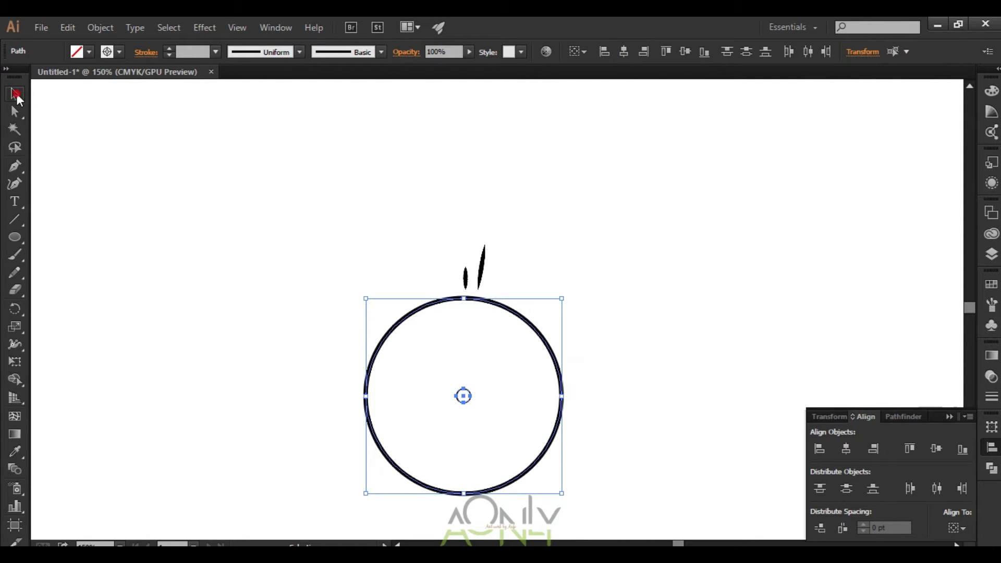
{"action": "left_click", "coordinate": [366, 235]}
{"action": "left_click_drag", "start_coordinate": [493, 276], "coordinate": [478, 280]}
Rotate a copy of the ray pair around the circle's centre and repeat it three times with Ctrl+D.
{"action": "left_click", "coordinate": [579, 279]}
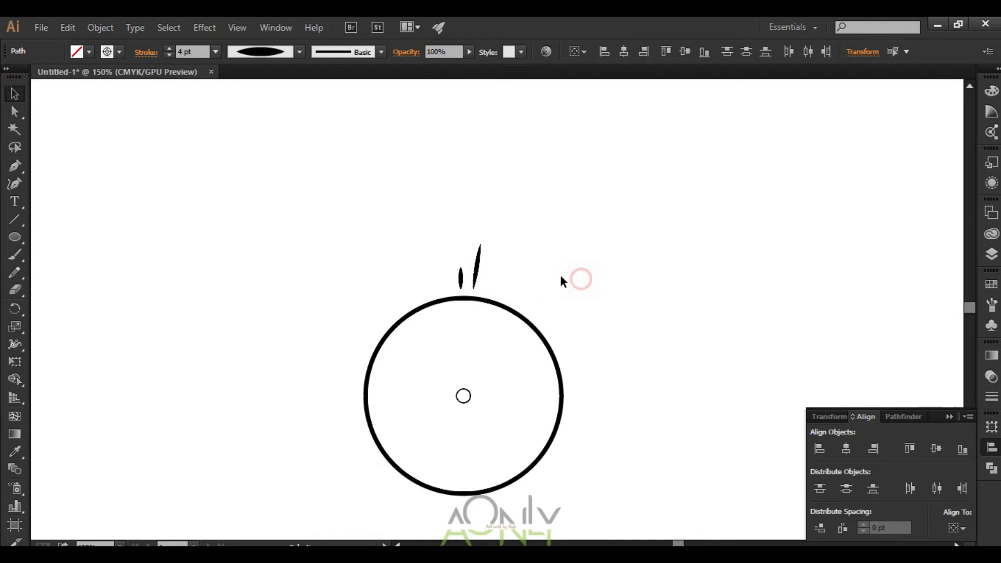
{"action": "left_click", "coordinate": [948, 418]}
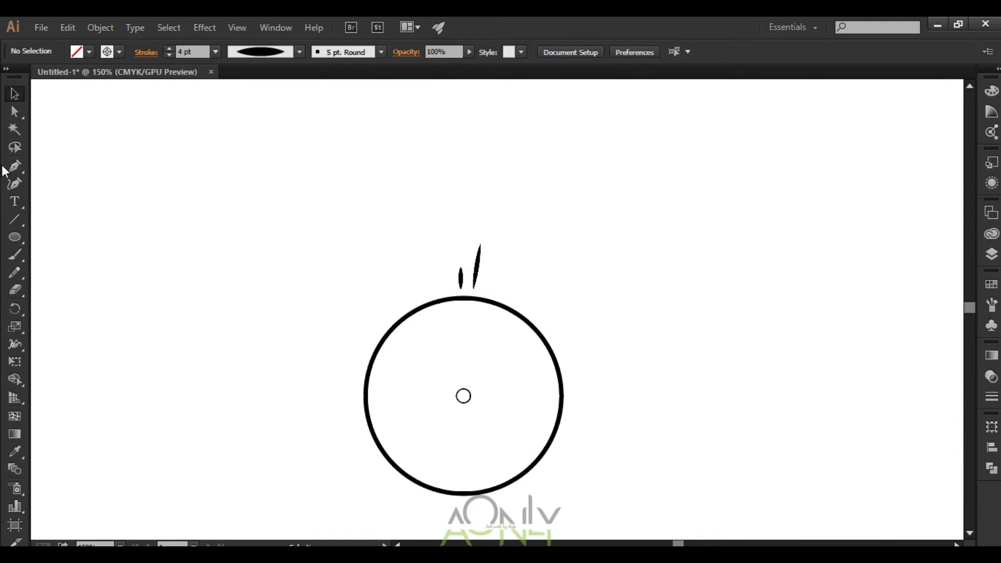
{"action": "left_click_drag", "start_coordinate": [425, 232], "coordinate": [522, 282]}
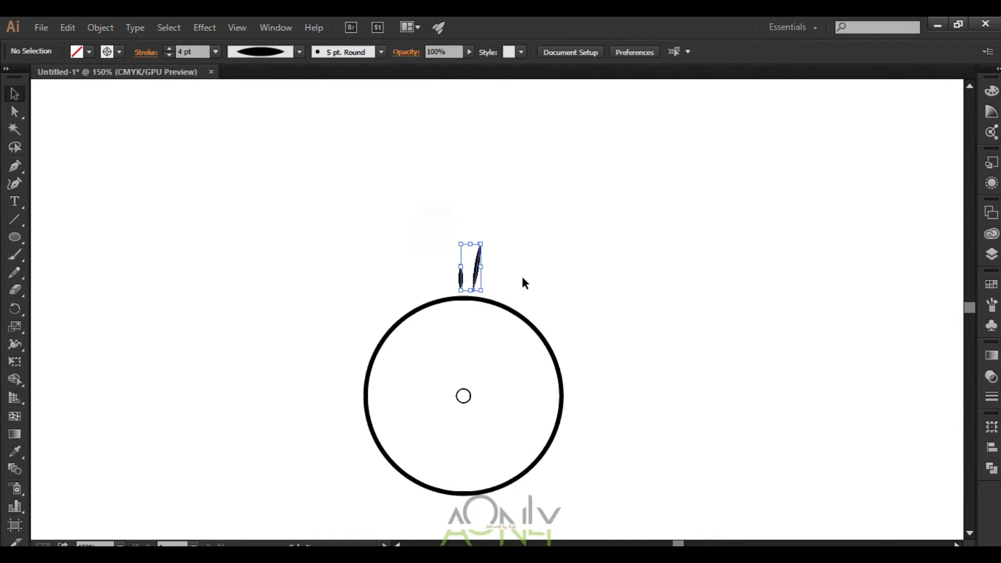
{"action": "left_click", "coordinate": [16, 309]}
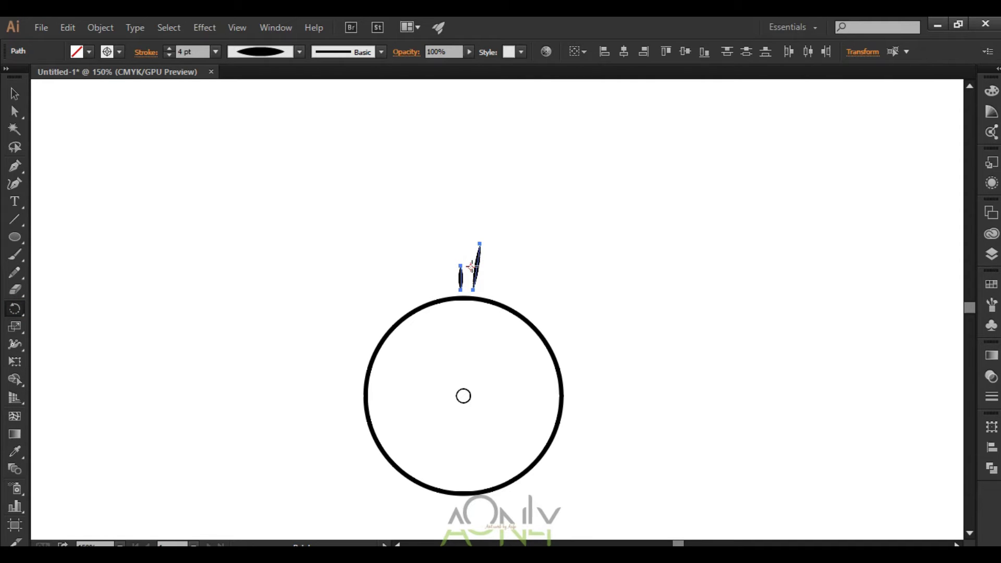
{"action": "left_click_drag", "start_coordinate": [471, 266], "coordinate": [463, 396]}
{"action": "left_click_drag", "start_coordinate": [478, 269], "coordinate": [504, 290]}
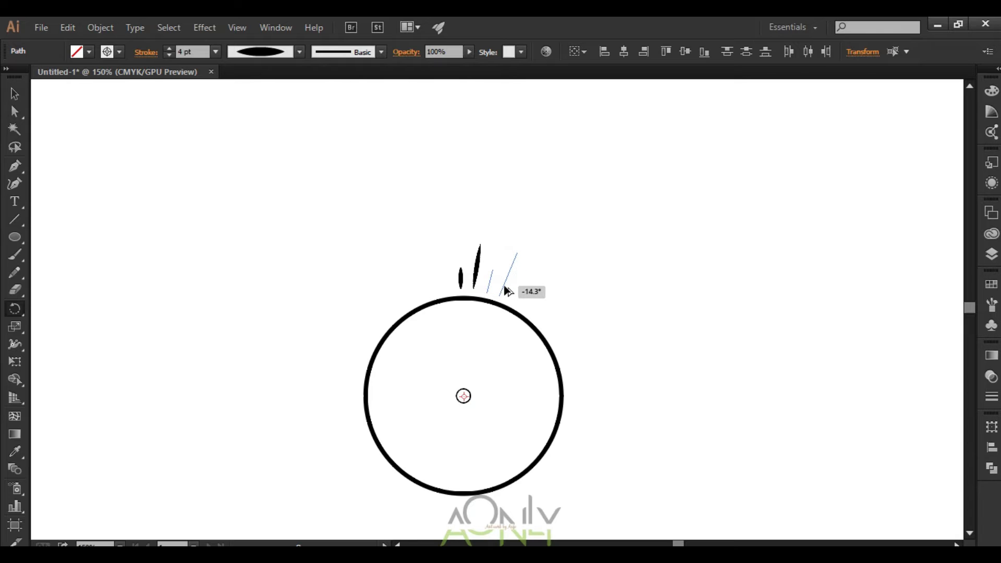
{"action": "left_click_drag", "start_coordinate": [506, 290], "coordinate": [509, 290]}
{"action": "key", "text": "ctrl+d"}
{"action": "key", "text": "ctrl+d"}
{"action": "key", "text": "ctrl+d"}
{"action": "key", "text": "ctrl+d"}
{"action": "key", "text": "ctrl+d"}
{"action": "key", "text": "ctrl+d"}
{"action": "key", "text": "ctrl+d"}
{"action": "key", "text": "ctrl+d"}
{"action": "key", "text": "ctrl+d"}
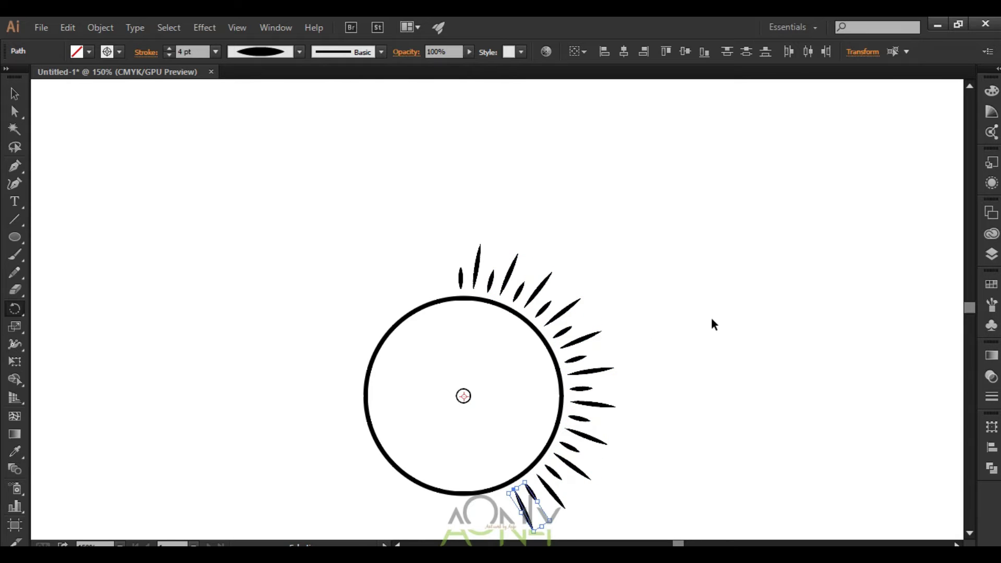
{"action": "key", "text": "ctrl+d"}
{"action": "key", "text": "ctrl+d"}
{"action": "key", "text": "ctrl+d"}
{"action": "key", "text": "ctrl+d"}
{"action": "key", "text": "ctrl+d"}
{"action": "key", "text": "ctrl+d"}
{"action": "key", "text": "ctrl+d"}
{"action": "key", "text": "ctrl+d"}
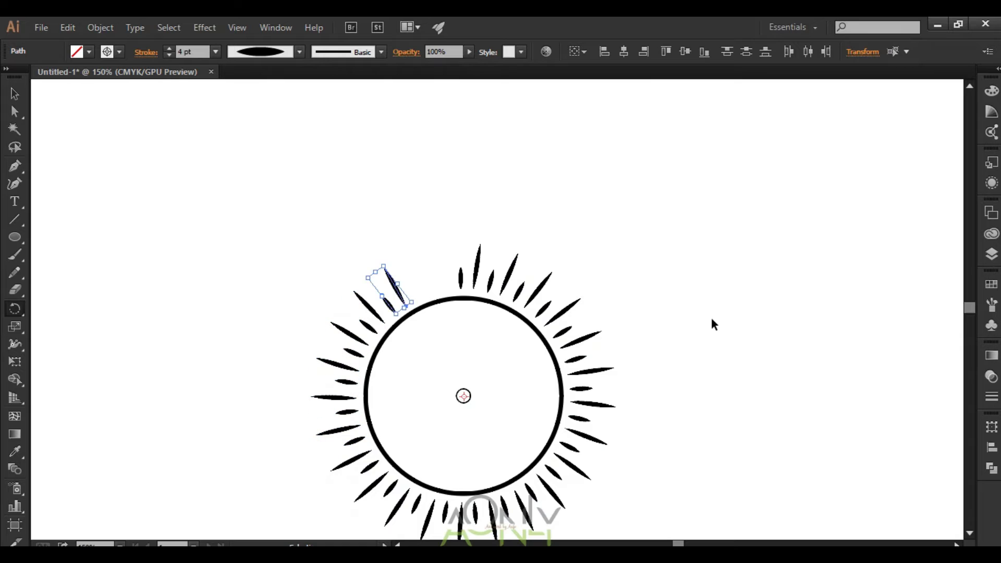
{"action": "key", "text": "ctrl+d"}
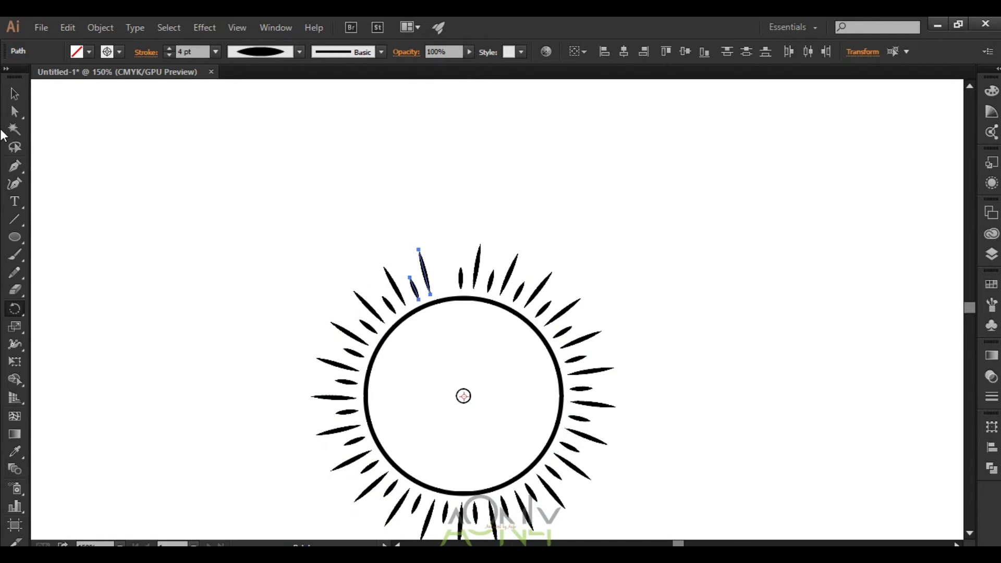
Select the circle outline with the Direct Selection tool.
{"action": "left_click", "coordinate": [15, 94]}
{"action": "left_click", "coordinate": [282, 249]}
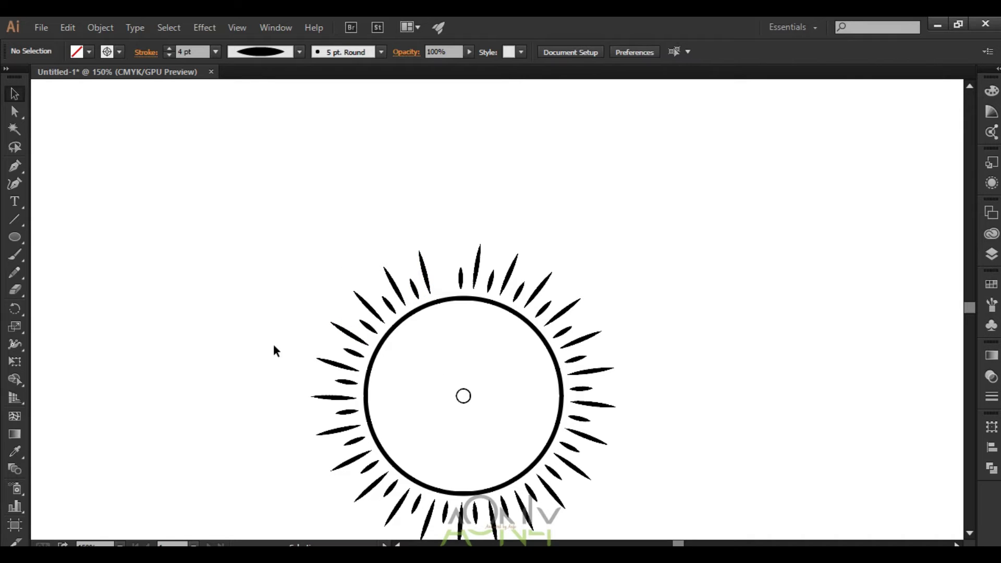
{"action": "left_click", "coordinate": [464, 401]}
{"action": "left_click", "coordinate": [363, 250]}
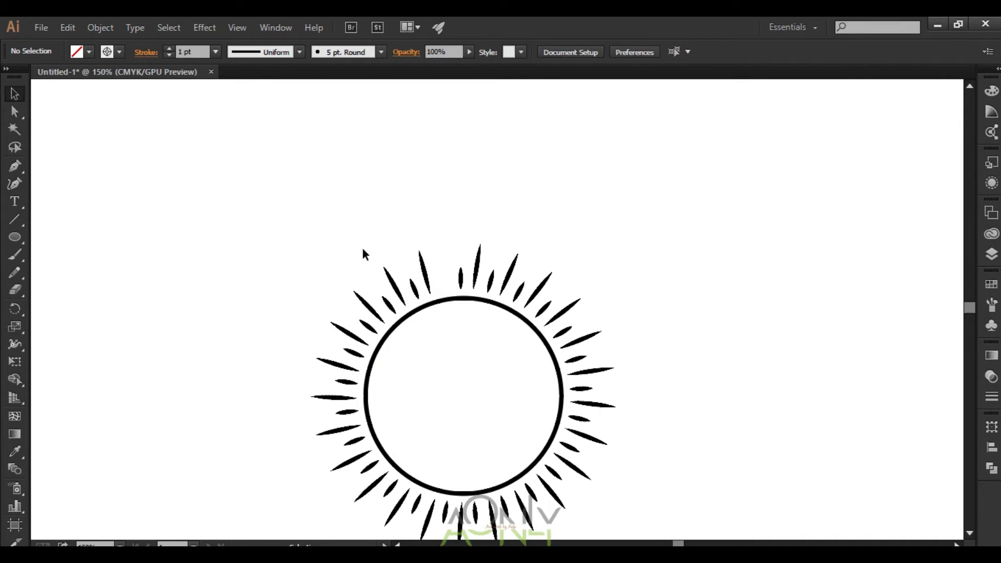
{"action": "left_click", "coordinate": [366, 411]}
{"action": "left_click", "coordinate": [13, 110]}
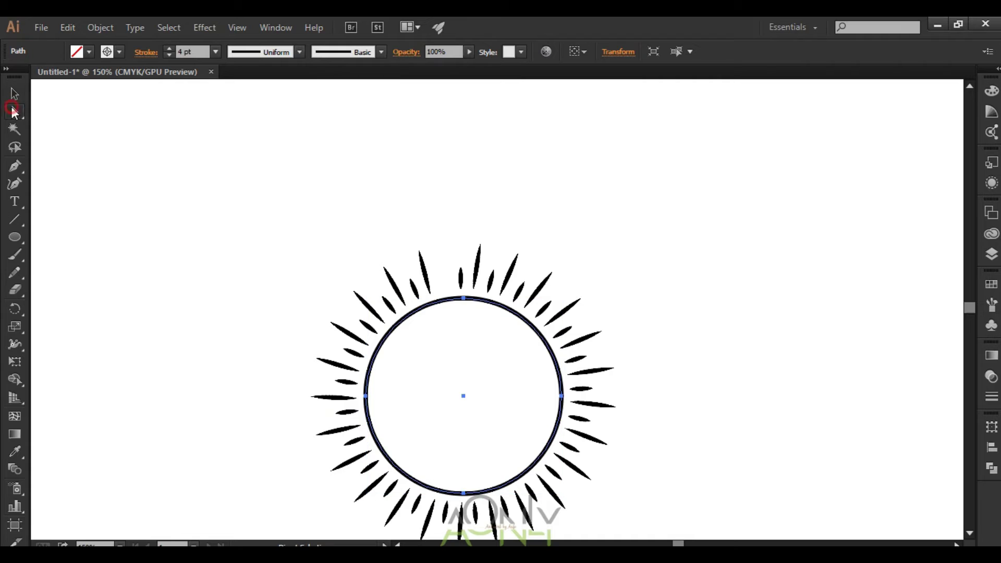
Delete the circle's left anchor and the left-half rays, then select the remaining half sun.
{"action": "left_click", "coordinate": [366, 396]}
{"action": "key", "text": "Delete"}
{"action": "left_click", "coordinate": [227, 194]}
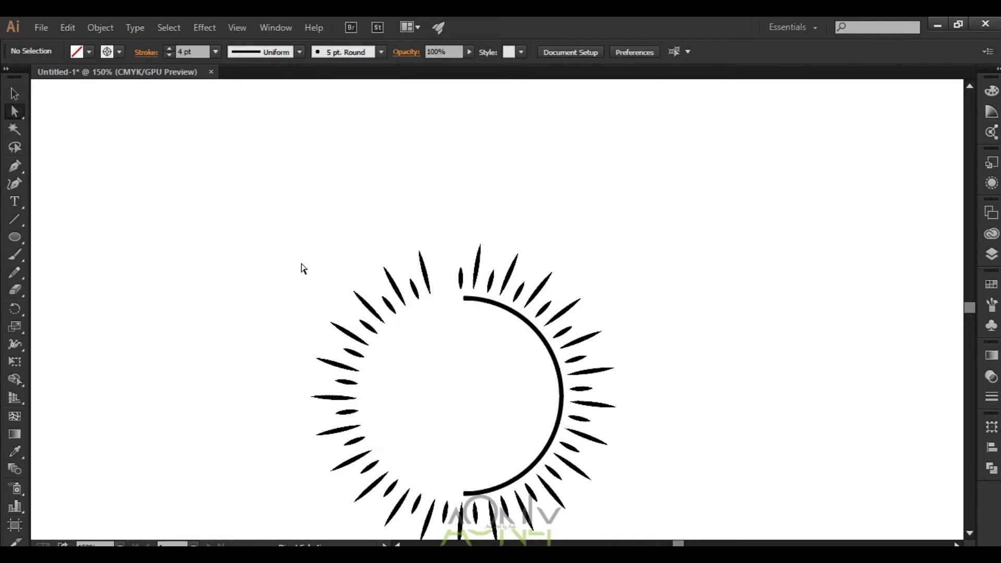
{"action": "key", "text": "v"}
{"action": "mouse_move", "coordinate": [328, 228]}
{"action": "left_mouse_down"}
{"action": "mouse_move", "coordinate": [377, 387]}
{"action": "mouse_move", "coordinate": [445, 477]}
{"action": "left_mouse_up"}
{"action": "key", "text": "Delete"}
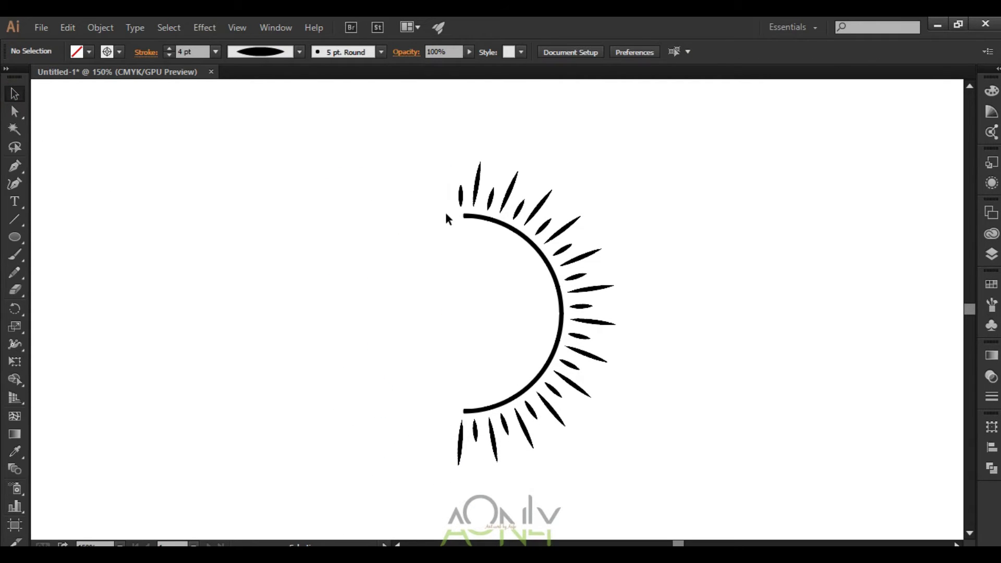
{"action": "scroll", "coordinate": [453, 241], "scroll_direction": "down", "scroll_amount": 1}
{"action": "left_click_drag", "start_coordinate": [426, 183], "coordinate": [561, 392]}
Tilt the half sun about 45° clockwise.
{"action": "left_click_drag", "start_coordinate": [459, 396], "coordinate": [595, 371]}
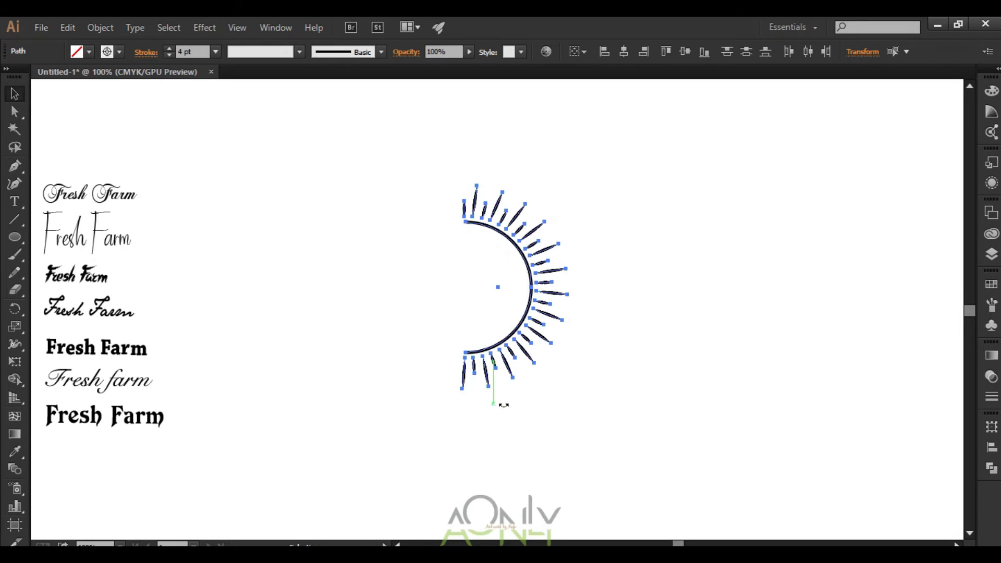
{"action": "left_click", "coordinate": [595, 371]}
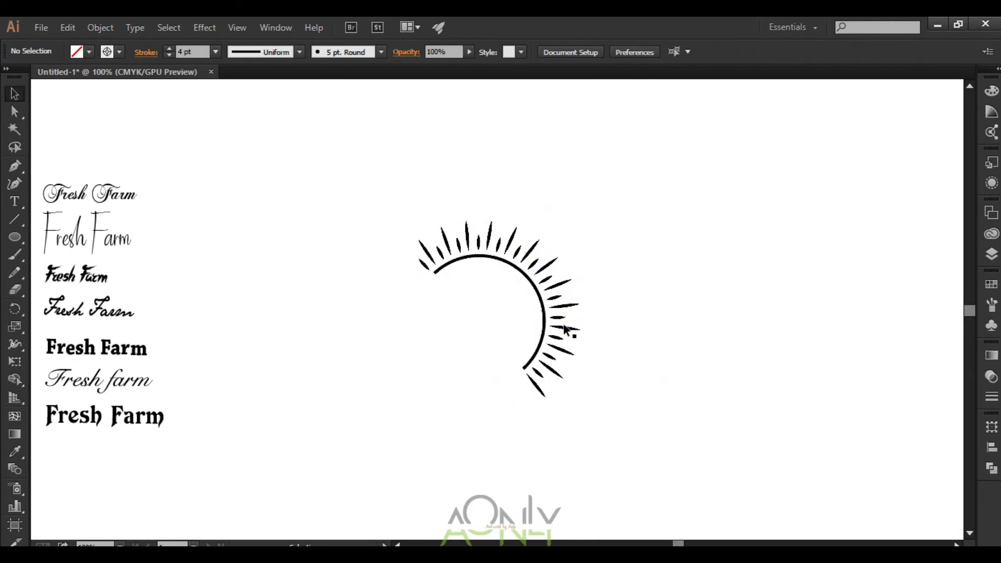
{"action": "mouse_move", "coordinate": [357, 210]}
{"action": "left_mouse_down"}
{"action": "mouse_move", "coordinate": [599, 402]}
{"action": "mouse_move", "coordinate": [602, 443]}
{"action": "left_mouse_up"}
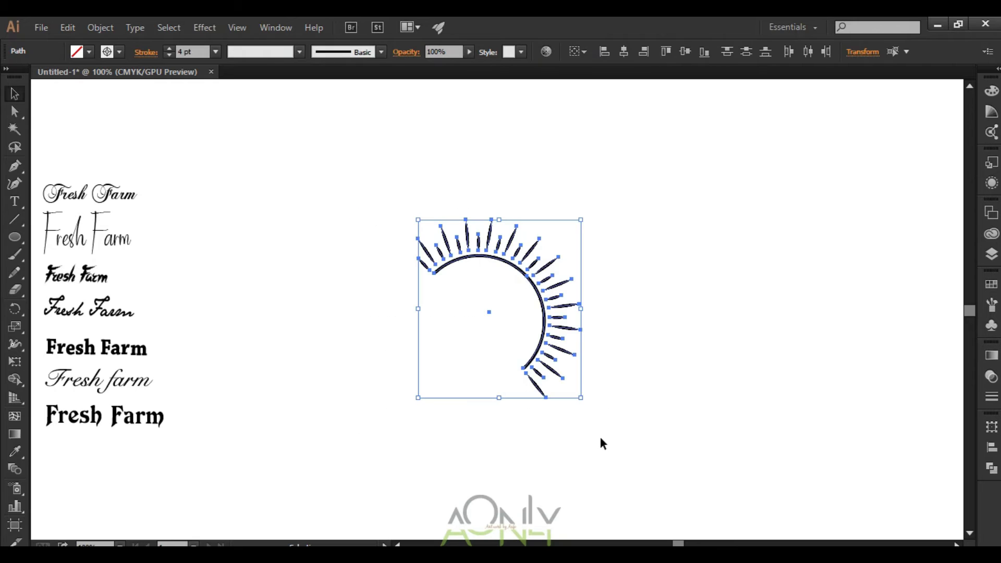
Recolour the half sun's strokes light orange, keeping the arc unfilled.
{"action": "left_click", "coordinate": [991, 286]}
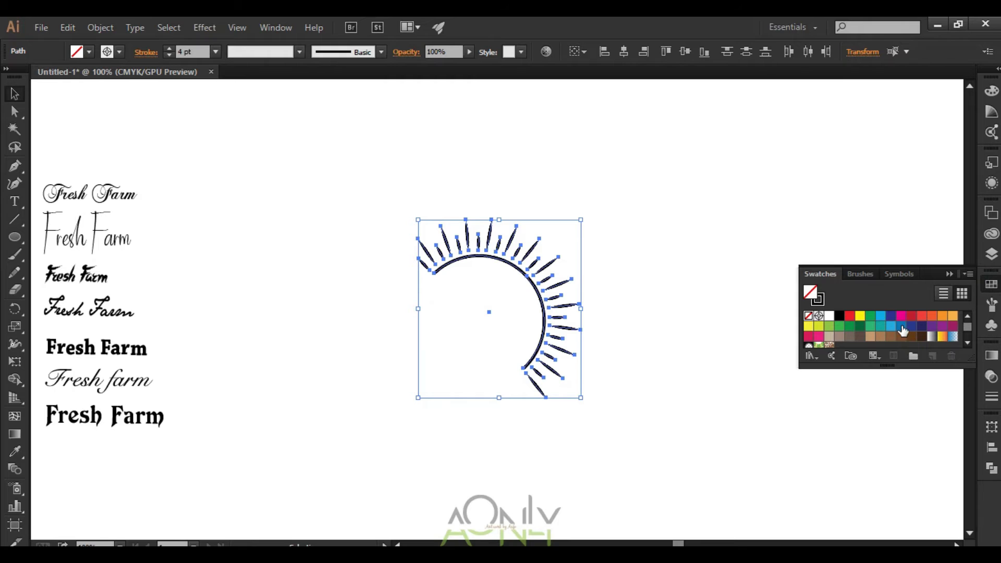
{"action": "left_click", "coordinate": [933, 317]}
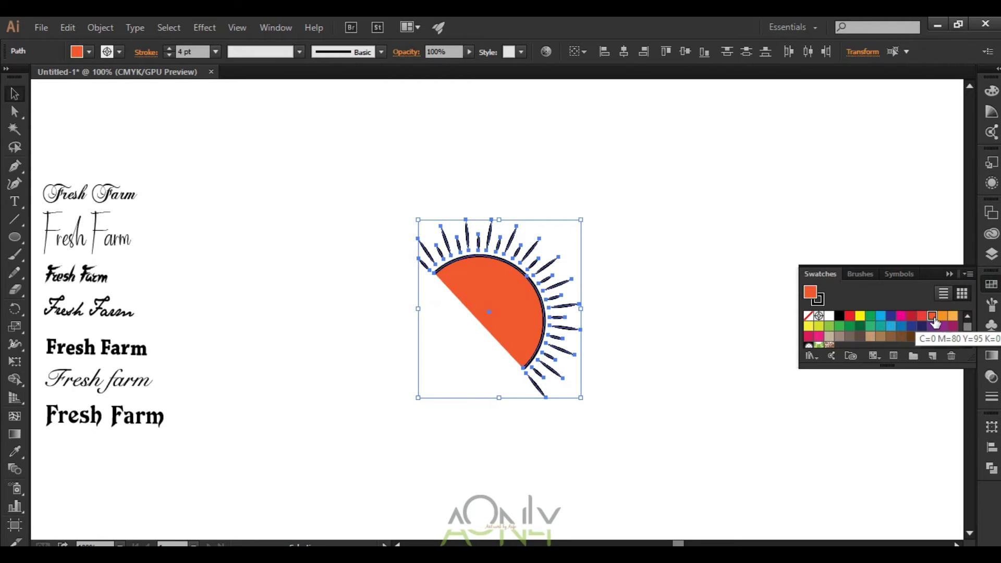
{"action": "key", "text": "ctrl+z"}
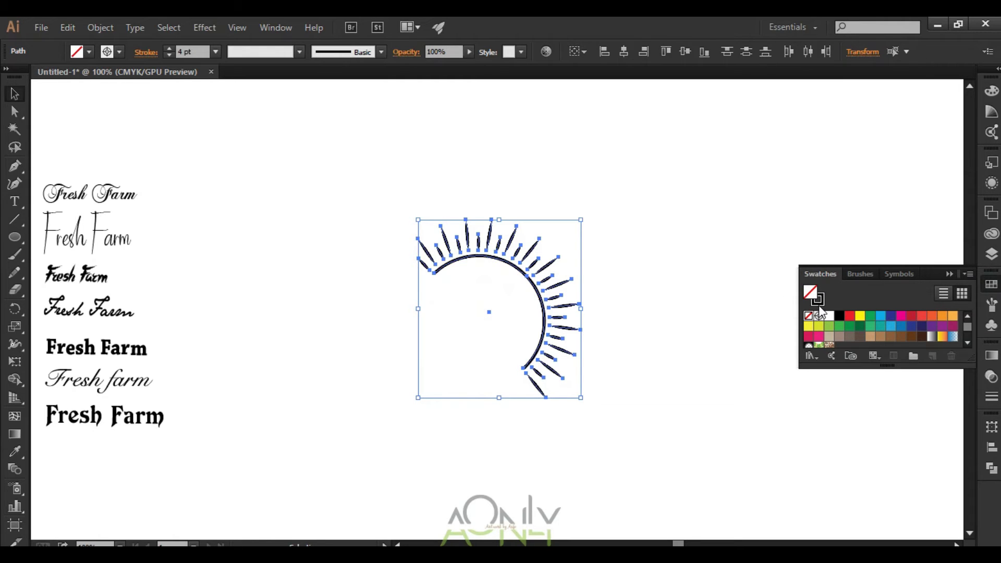
{"action": "left_click", "coordinate": [932, 317]}
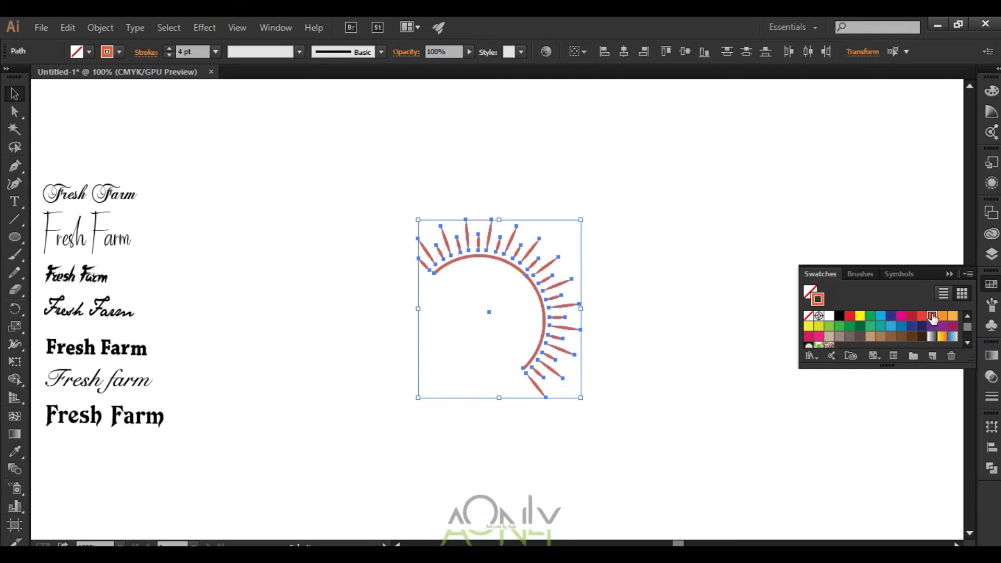
{"action": "left_click", "coordinate": [942, 316]}
{"action": "left_click", "coordinate": [952, 316]}
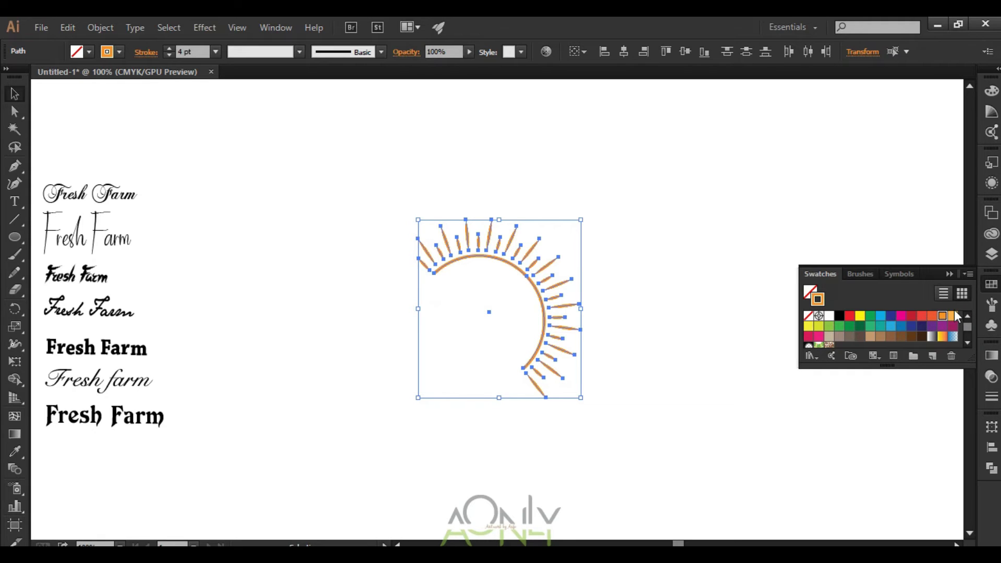
{"action": "left_click", "coordinate": [750, 243]}
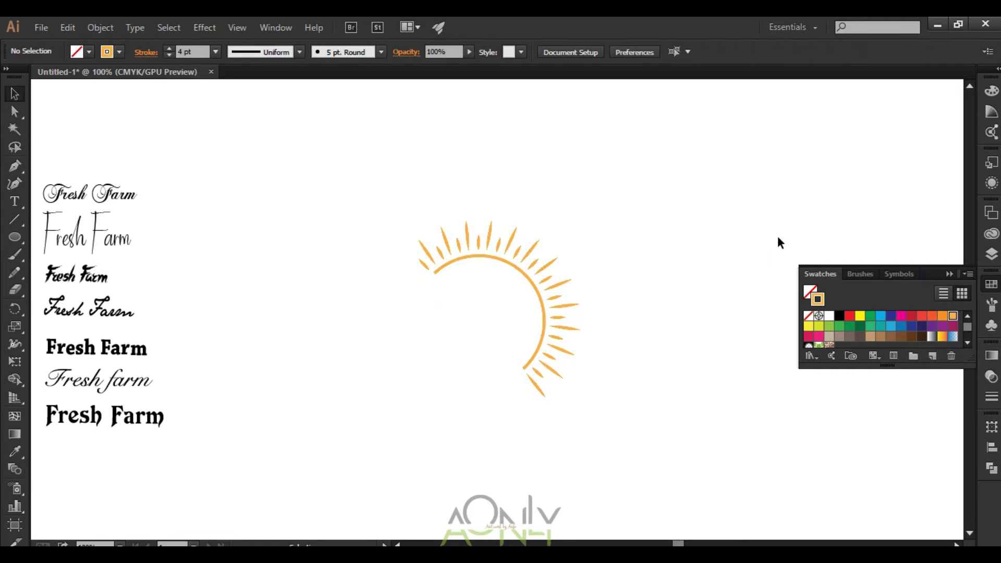
Move the whole half sun to the right and select its arc.
{"action": "left_click", "coordinate": [950, 274]}
{"action": "mouse_move", "coordinate": [525, 358]}
{"action": "left_mouse_down"}
{"action": "mouse_move", "coordinate": [647, 335]}
{"action": "mouse_move", "coordinate": [524, 355]}
{"action": "left_mouse_up"}
{"action": "left_click", "coordinate": [362, 261]}
{"action": "left_click_drag", "start_coordinate": [366, 192], "coordinate": [639, 422]}
{"action": "left_click_drag", "start_coordinate": [531, 384], "coordinate": [647, 387]}
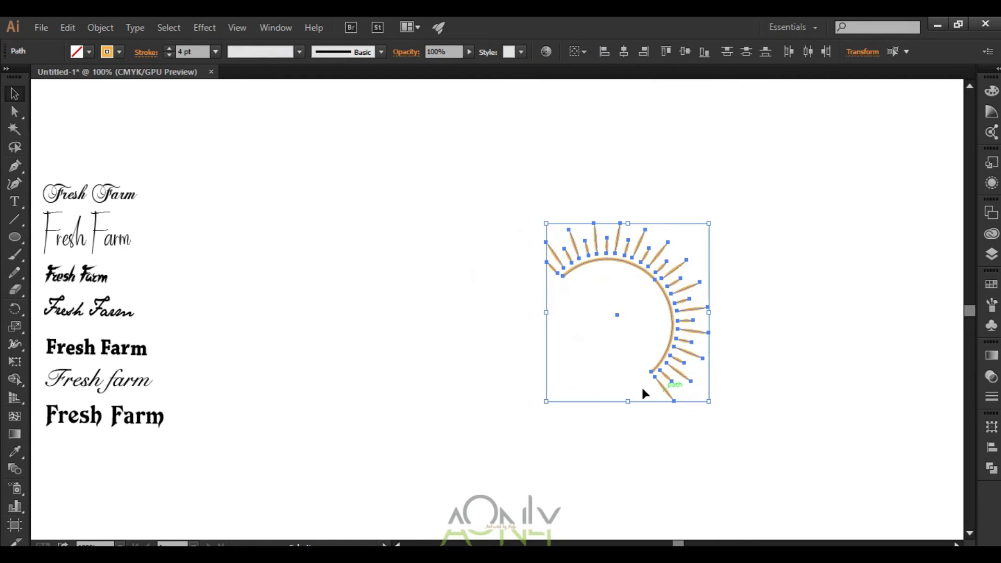
{"action": "left_click", "coordinate": [642, 388]}
{"action": "left_click", "coordinate": [658, 359]}
Give the arc a 9 pt stroke with the oval Width Profile 1.
{"action": "left_click", "coordinate": [170, 49]}
{"action": "left_click", "coordinate": [170, 49]}
{"action": "left_click", "coordinate": [169, 49]}
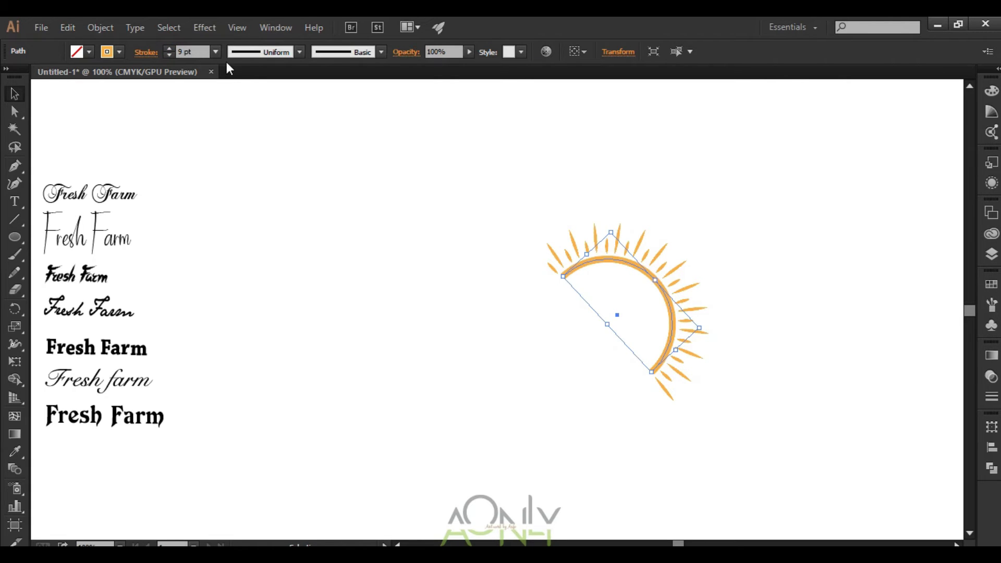
{"action": "left_click", "coordinate": [299, 53]}
{"action": "left_click", "coordinate": [263, 199]}
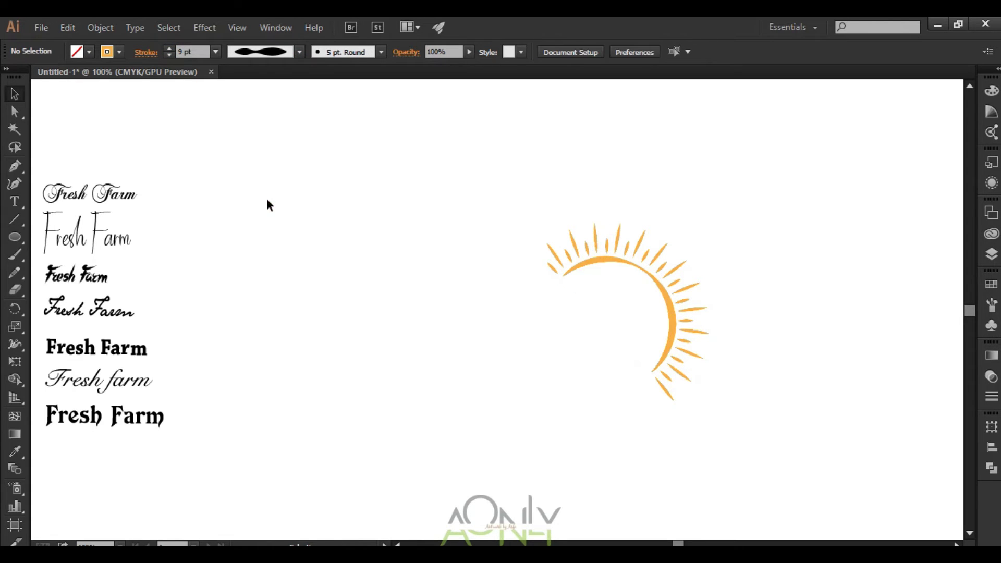
{"action": "key", "text": "ctrl+z"}
{"action": "left_click", "coordinate": [299, 51]}
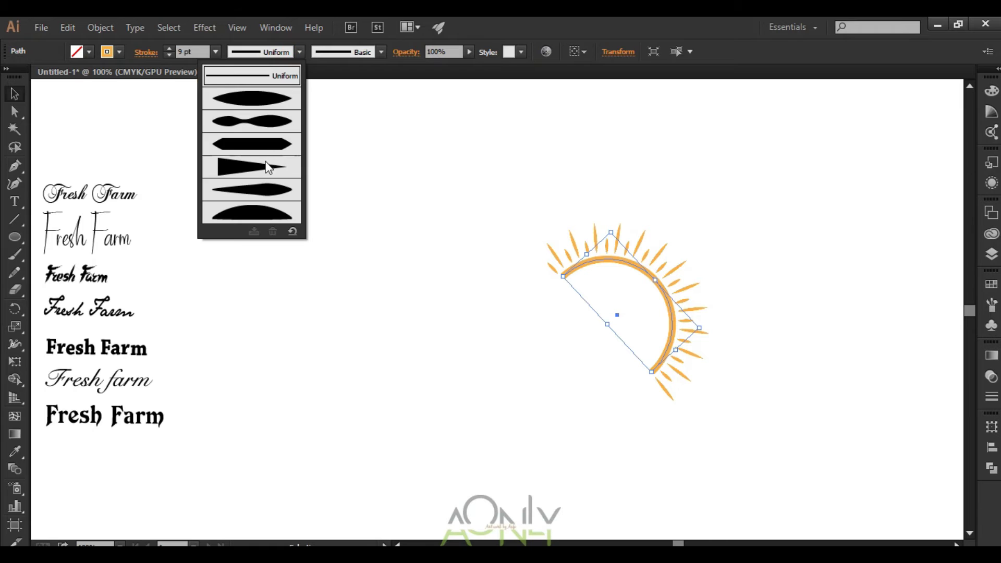
{"action": "left_click", "coordinate": [259, 167]}
{"action": "left_click", "coordinate": [281, 52]}
{"action": "left_click", "coordinate": [265, 189]}
{"action": "left_click", "coordinate": [280, 230]}
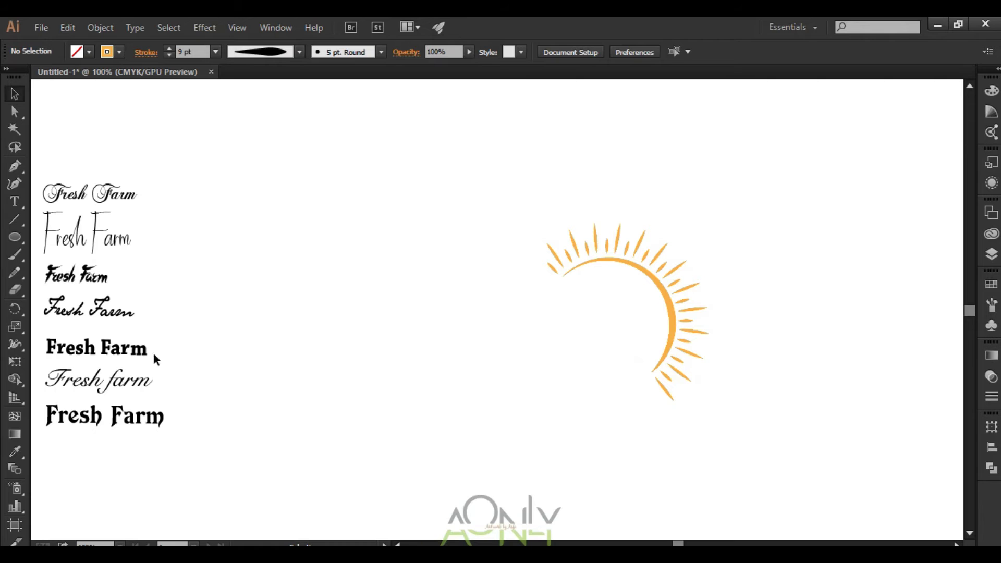
Enlarge the brush-style 'Fresh Farm' text to 106.5 pt and position it beside the sun.
{"action": "mouse_move", "coordinate": [84, 282]}
{"action": "left_mouse_down"}
{"action": "mouse_move", "coordinate": [338, 333]}
{"action": "mouse_move", "coordinate": [604, 304]}
{"action": "mouse_move", "coordinate": [383, 373]}
{"action": "left_mouse_up"}
{"action": "left_click", "coordinate": [240, 502]}
{"action": "left_click_drag", "start_coordinate": [357, 384], "coordinate": [358, 384]}
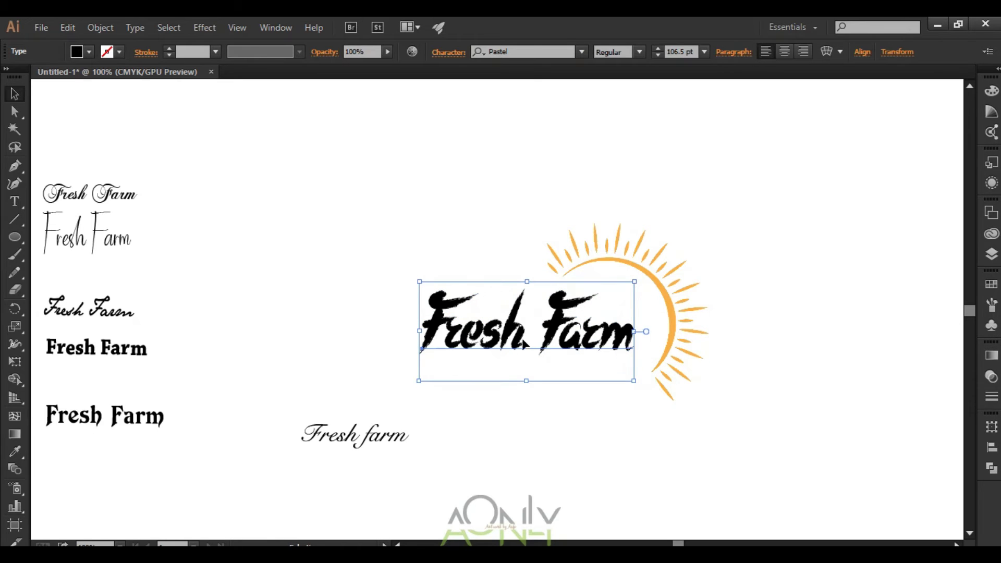
{"action": "left_click_drag", "start_coordinate": [556, 327], "coordinate": [571, 321]}
{"action": "left_click", "coordinate": [577, 398]}
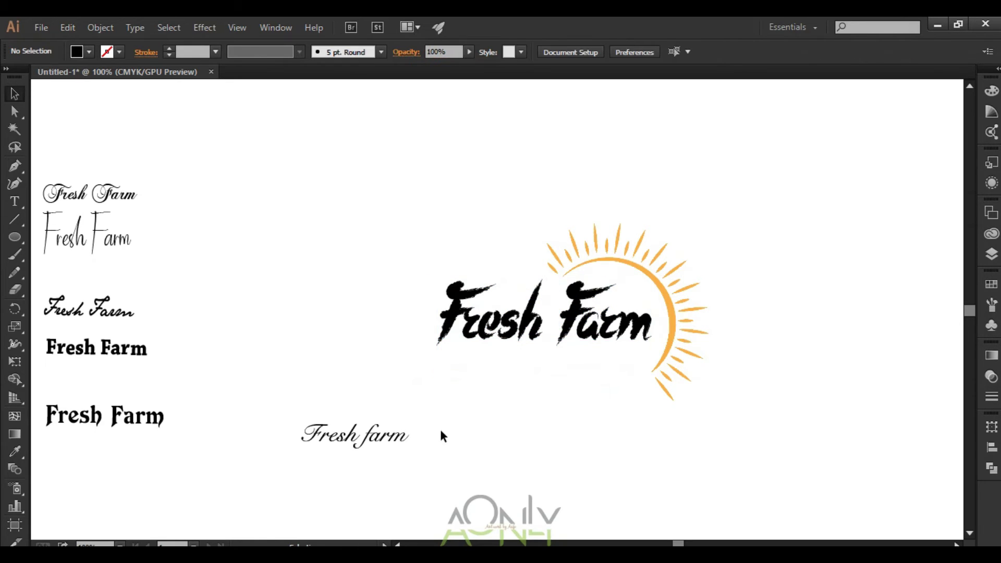
{"action": "left_click", "coordinate": [663, 332]}
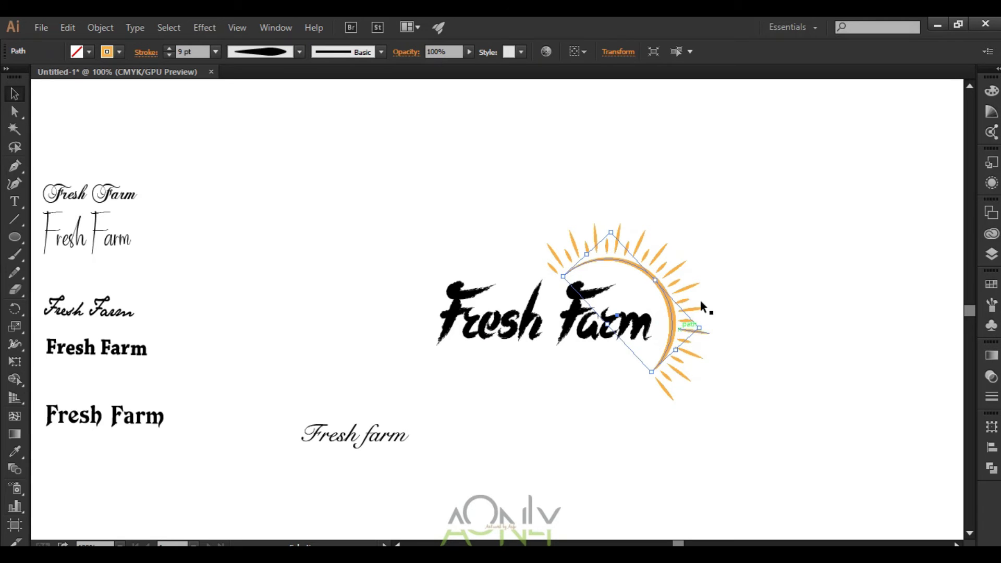
{"action": "left_click_drag", "start_coordinate": [459, 335], "coordinate": [311, 327]}
Group the sun's rays and arc, and place the title inside the arc.
{"action": "left_click_drag", "start_coordinate": [783, 190], "coordinate": [559, 400]}
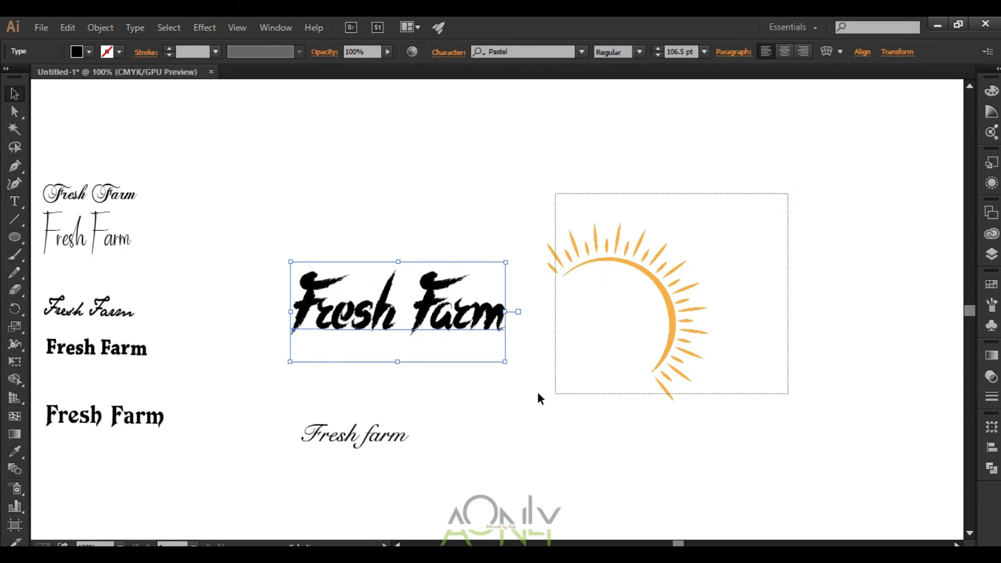
{"action": "key", "text": "ctrl+g"}
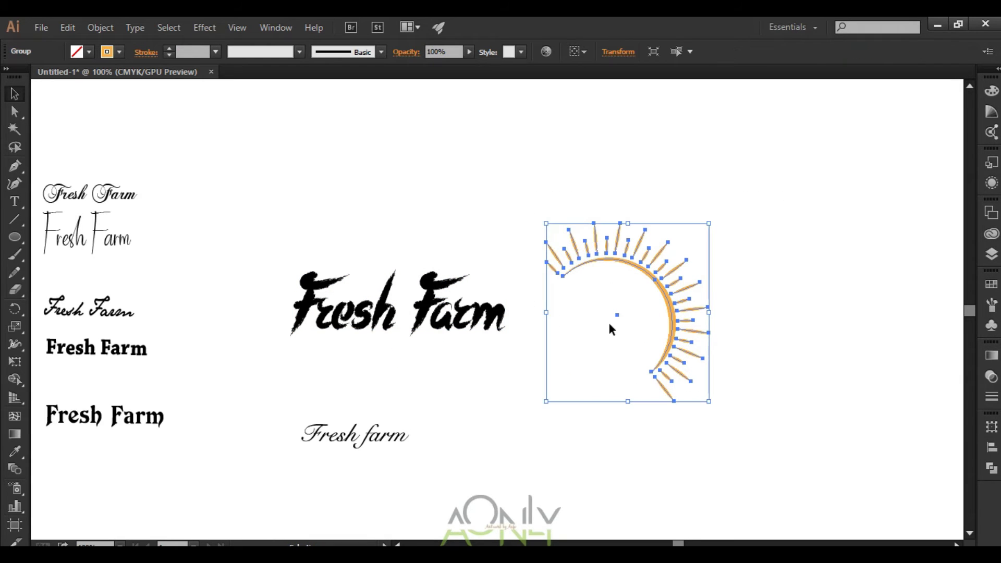
{"action": "left_click", "coordinate": [395, 383]}
{"action": "left_click_drag", "start_coordinate": [388, 313], "coordinate": [541, 329]}
{"action": "left_click", "coordinate": [522, 408]}
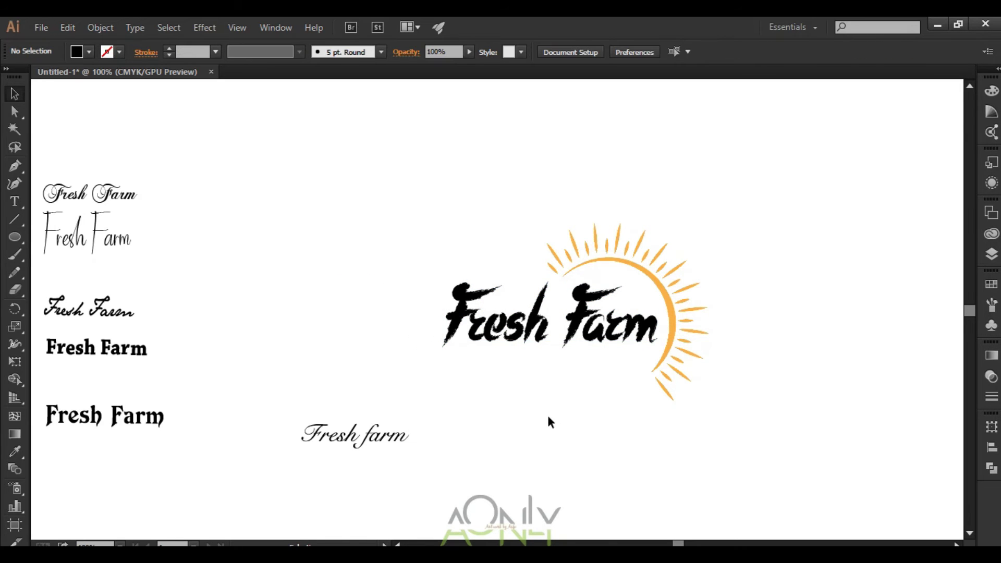
Enlarge and slightly tilt the sun group, then copy the script 'Fresh farm' line beneath.
{"action": "left_click", "coordinate": [659, 369]}
{"action": "left_click_drag", "start_coordinate": [545, 406], "coordinate": [585, 410]}
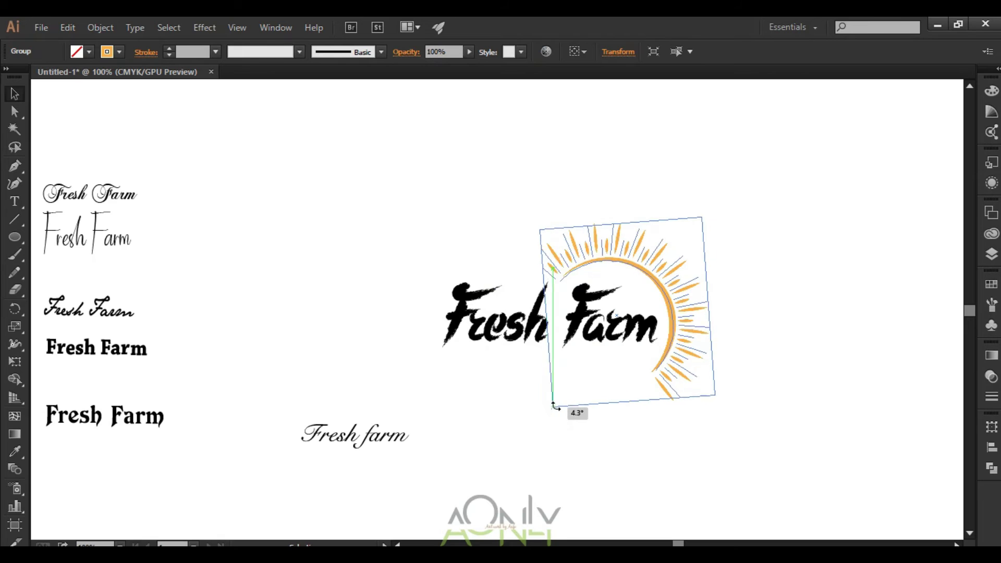
{"action": "key", "text": "ctrl+z"}
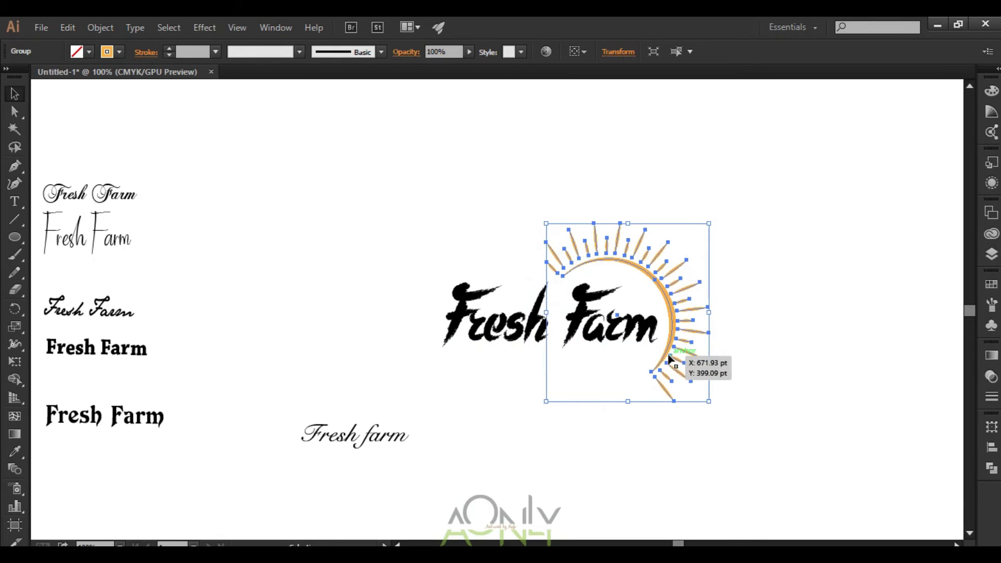
{"action": "left_click_drag", "start_coordinate": [546, 224], "coordinate": [529, 213]}
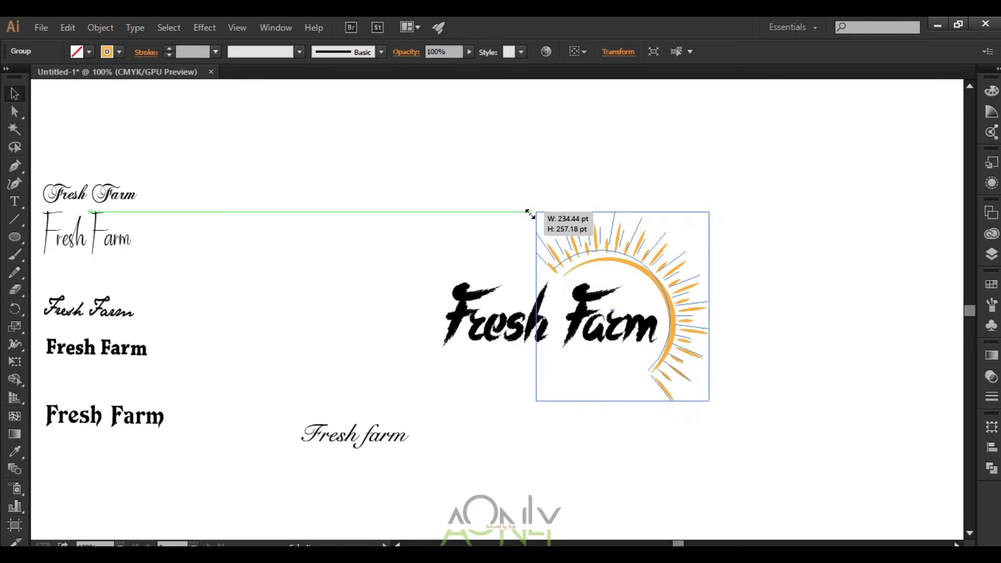
{"action": "left_click_drag", "start_coordinate": [529, 214], "coordinate": [529, 212]}
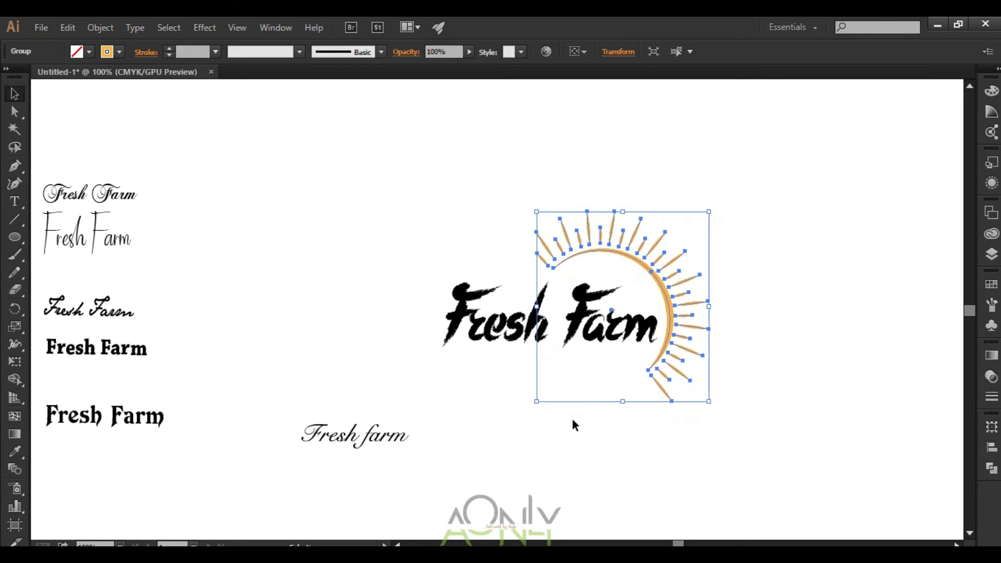
{"action": "left_click_drag", "start_coordinate": [530, 403], "coordinate": [545, 412]}
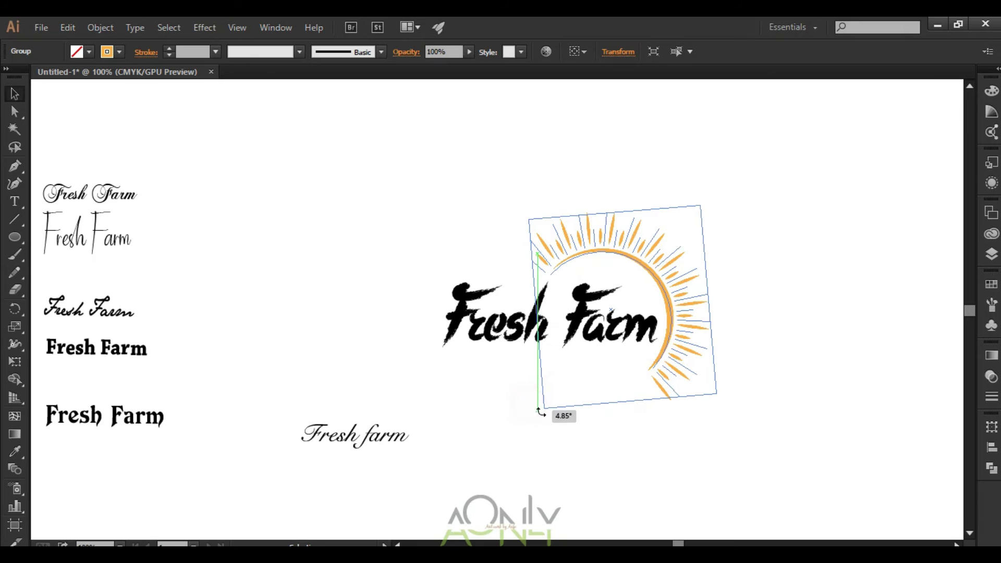
{"action": "left_click", "coordinate": [546, 432]}
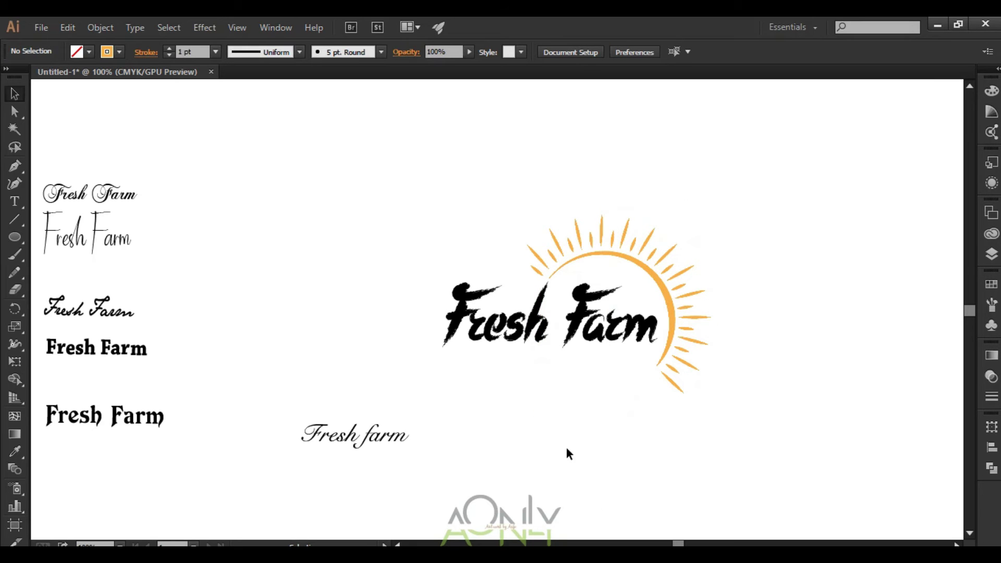
{"action": "left_click_drag", "start_coordinate": [373, 446], "coordinate": [609, 371]}
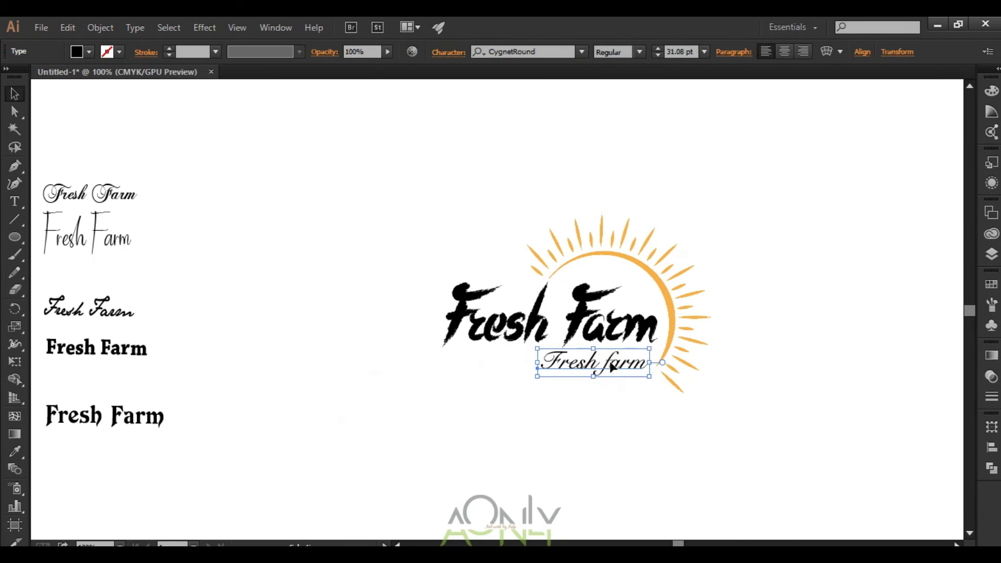
Retype the script line as 'Dairy Products', shrink it to about 24 pt and tuck it under the title.
{"action": "type", "text": "t"}
{"action": "type", "text": "D"}
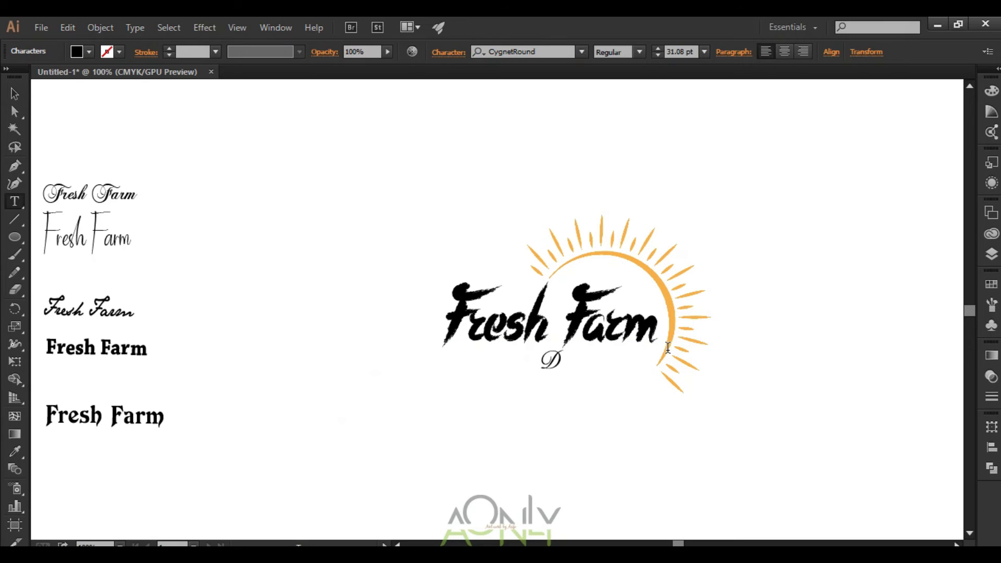
{"action": "type", "text": "ry p"}
{"action": "key", "text": "BackSpace"}
{"action": "type", "text": "Products"}
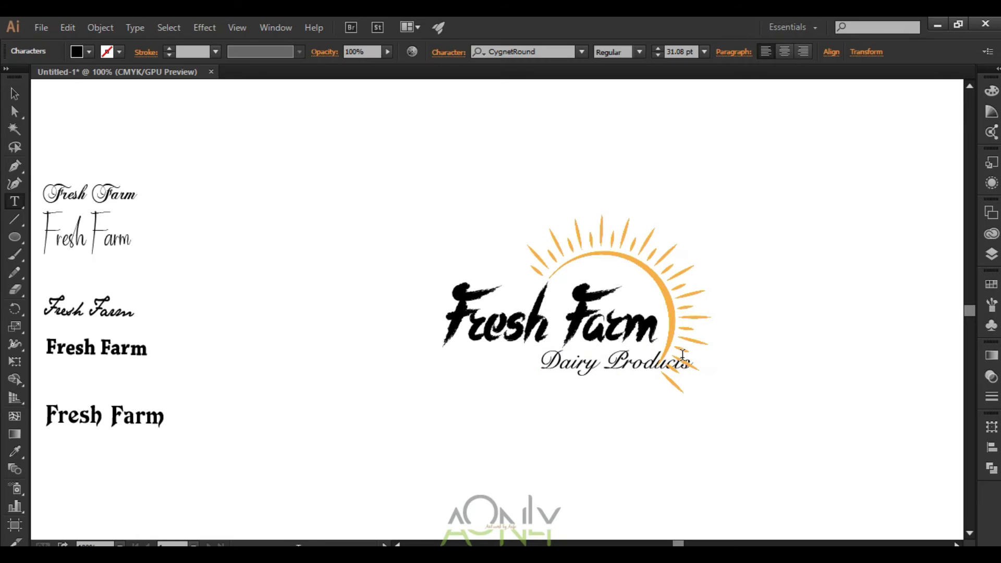
{"action": "key", "text": "Escape"}
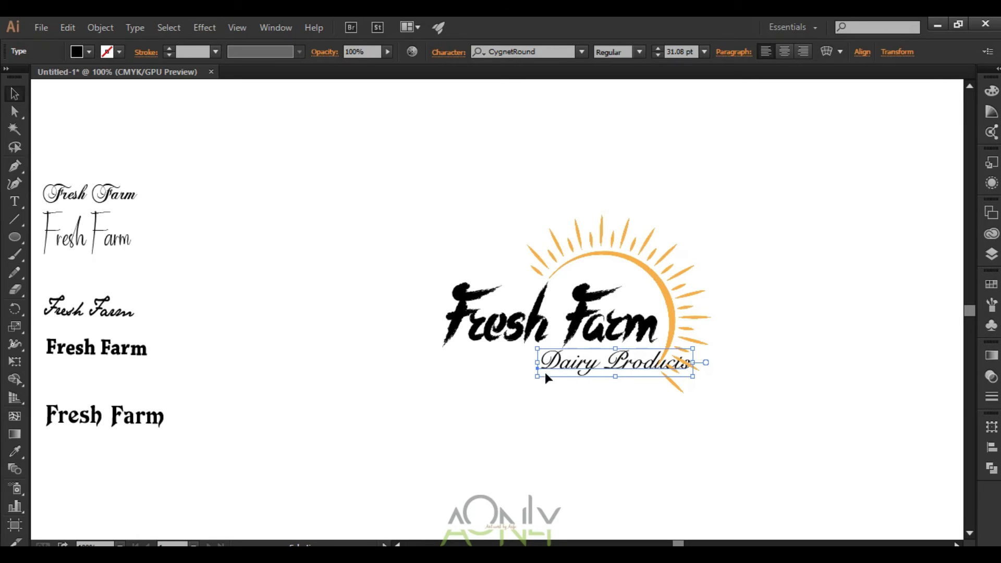
{"action": "mouse_move", "coordinate": [538, 376]}
{"action": "left_mouse_down"}
{"action": "mouse_move", "coordinate": [598, 367]}
{"action": "mouse_move", "coordinate": [583, 365]}
{"action": "mouse_move", "coordinate": [604, 354]}
{"action": "mouse_move", "coordinate": [607, 365]}
{"action": "left_mouse_up"}
{"action": "left_click", "coordinate": [592, 453]}
{"action": "left_click", "coordinate": [632, 409]}
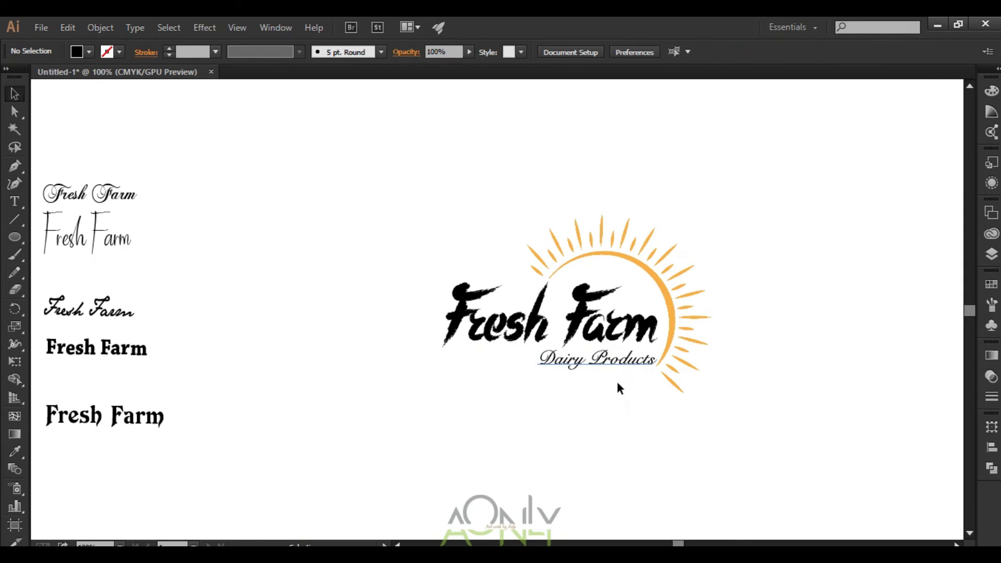
Colour the 'Fresh Farm' title violet-purple, mixed at C80 M87 Y12 K0.
{"action": "left_click", "coordinate": [579, 312]}
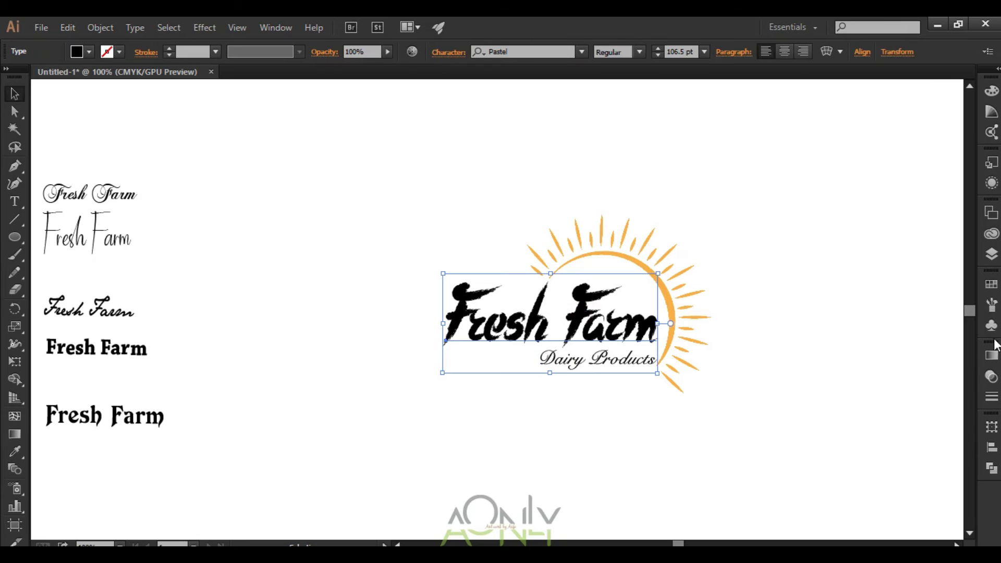
{"action": "left_click", "coordinate": [991, 284]}
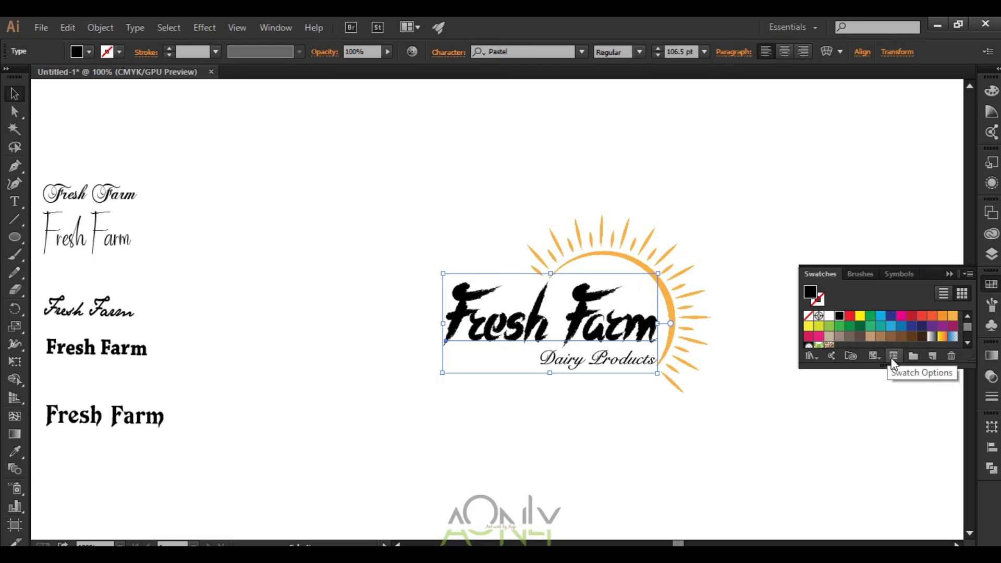
{"action": "left_click", "coordinate": [891, 316]}
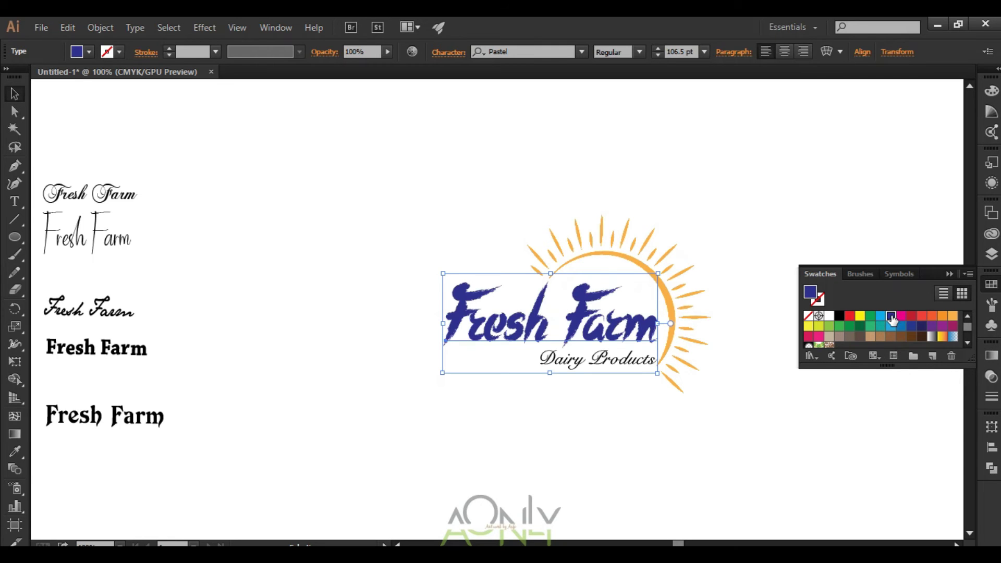
{"action": "left_click", "coordinate": [911, 328]}
{"action": "left_click", "coordinate": [992, 91]}
{"action": "left_click", "coordinate": [930, 124]}
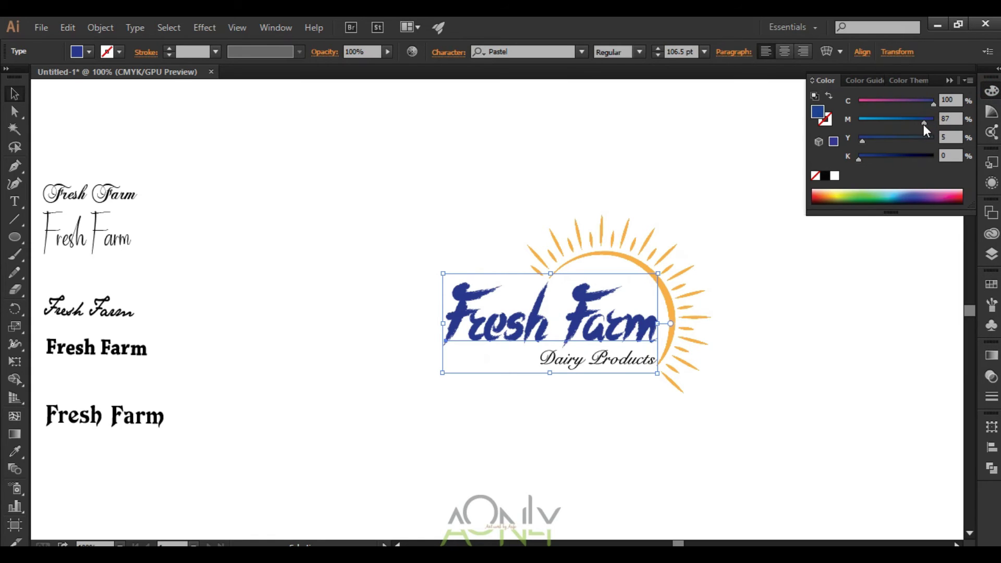
{"action": "left_click_drag", "start_coordinate": [933, 104], "coordinate": [918, 105]}
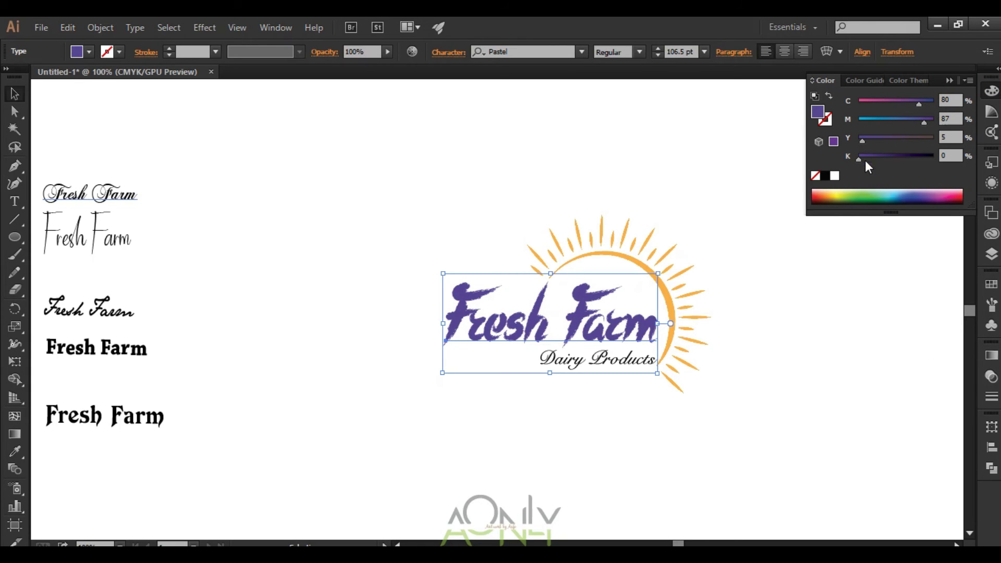
{"action": "left_click", "coordinate": [880, 257]}
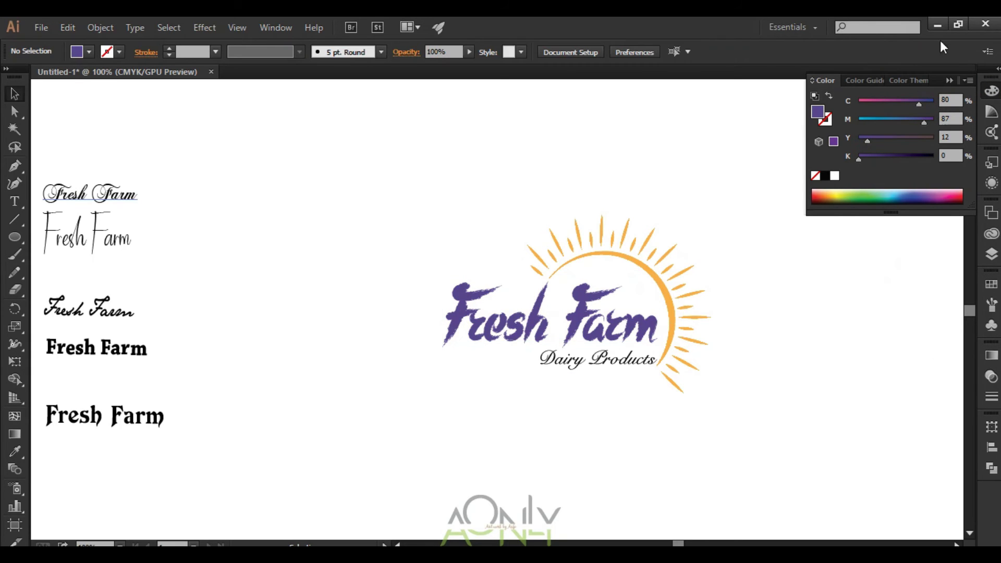
Fill the Dairy Products tagline with a dark green swatch and nudge it slightly up.
{"action": "left_click", "coordinate": [953, 81]}
{"action": "left_click", "coordinate": [614, 368]}
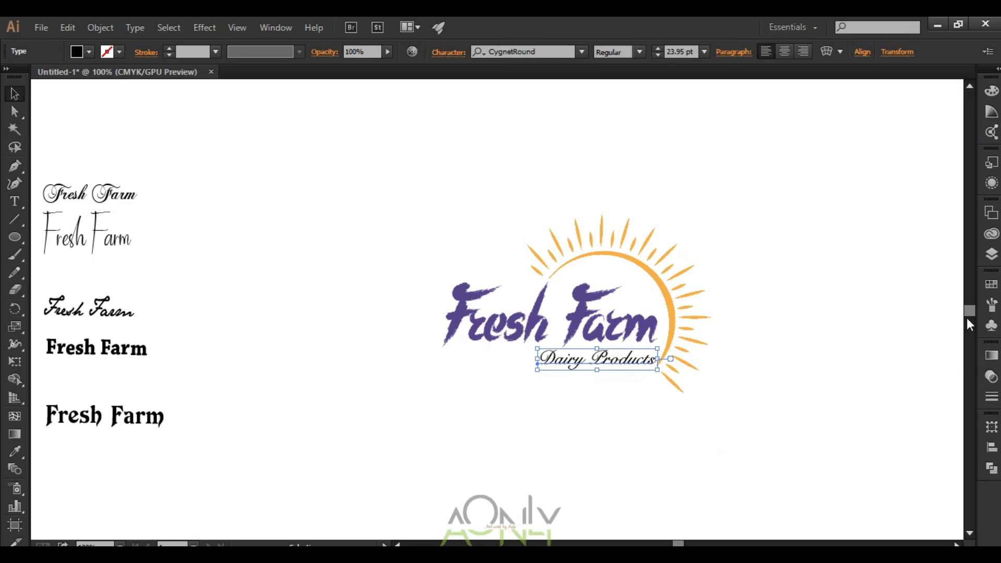
{"action": "left_click", "coordinate": [990, 284]}
{"action": "left_click", "coordinate": [829, 327]}
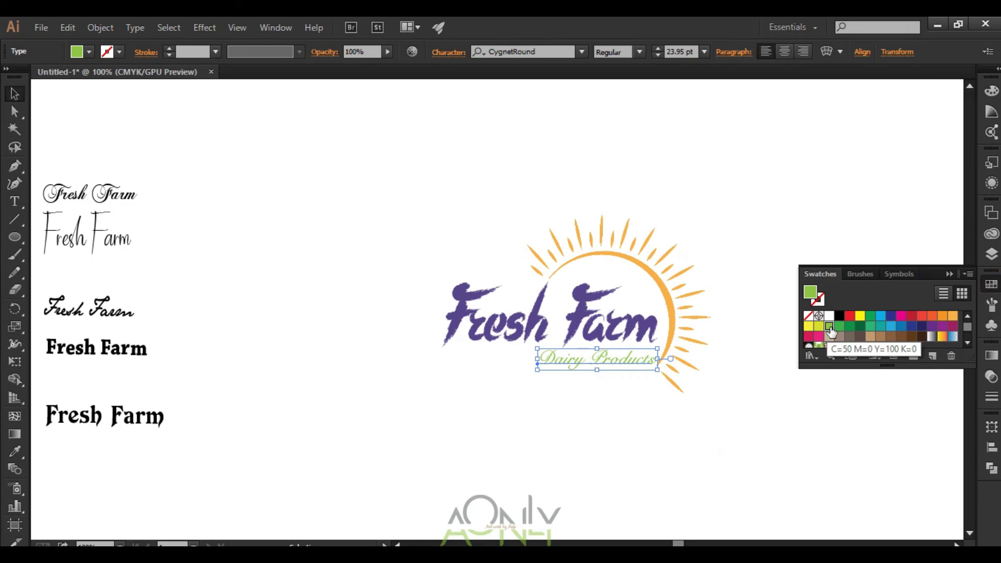
{"action": "left_click", "coordinate": [850, 327]}
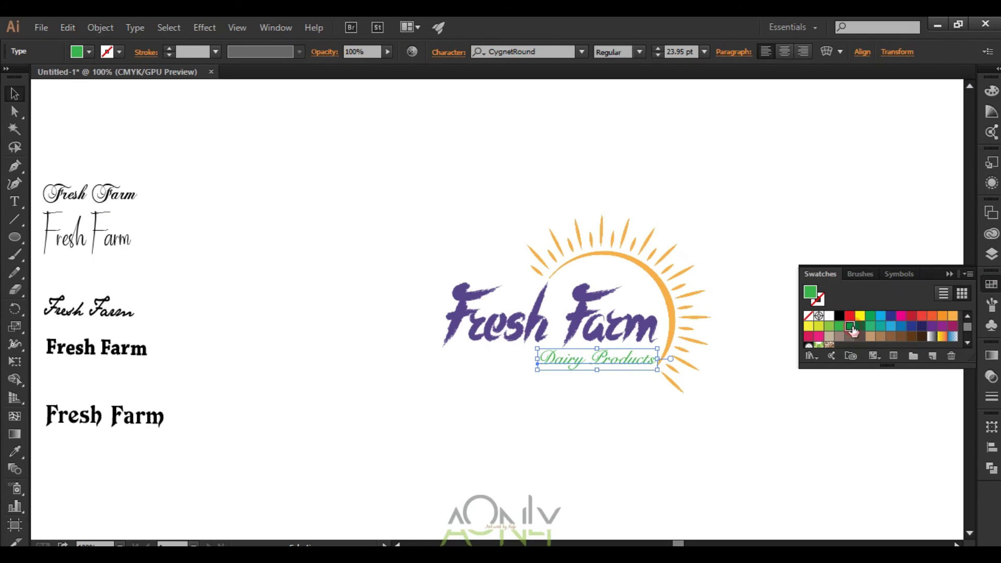
{"action": "left_click", "coordinate": [709, 395]}
{"action": "left_click", "coordinate": [614, 362]}
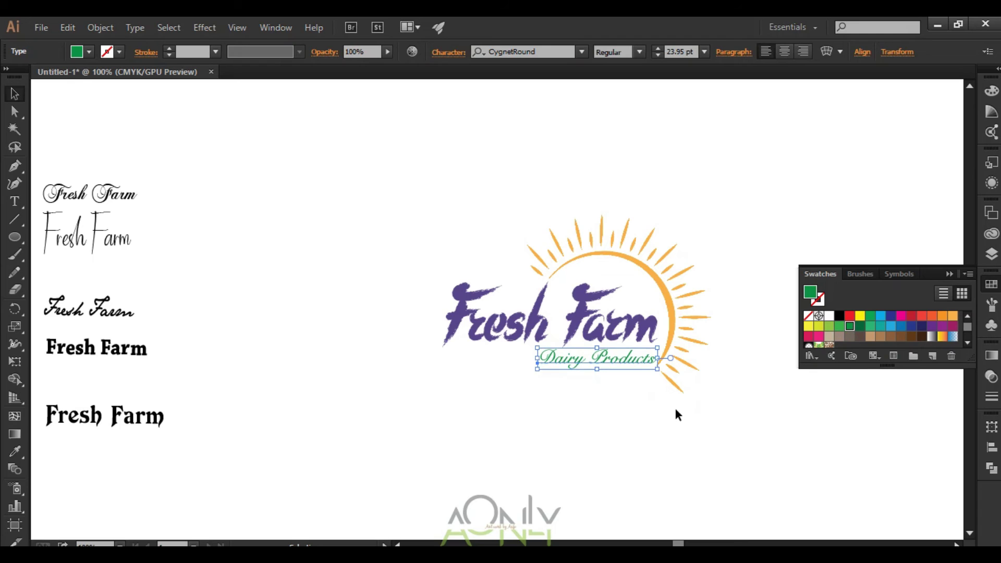
{"action": "key", "text": "Up"}
Mute the tagline's green in the Color panel to C75 M25 Y100 K26.
{"action": "left_click", "coordinate": [655, 435]}
{"action": "left_click", "coordinate": [609, 357]}
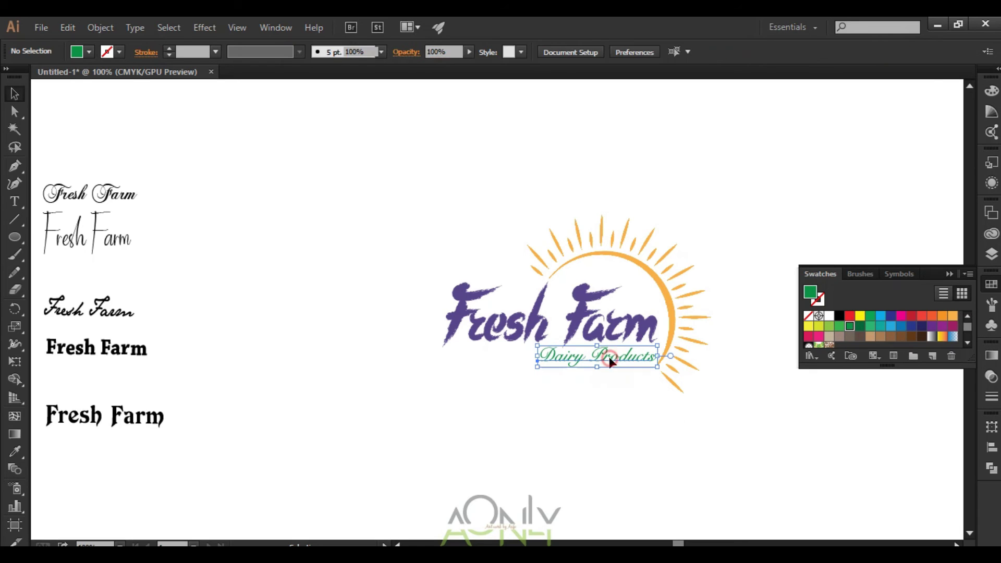
{"action": "left_click", "coordinate": [991, 91]}
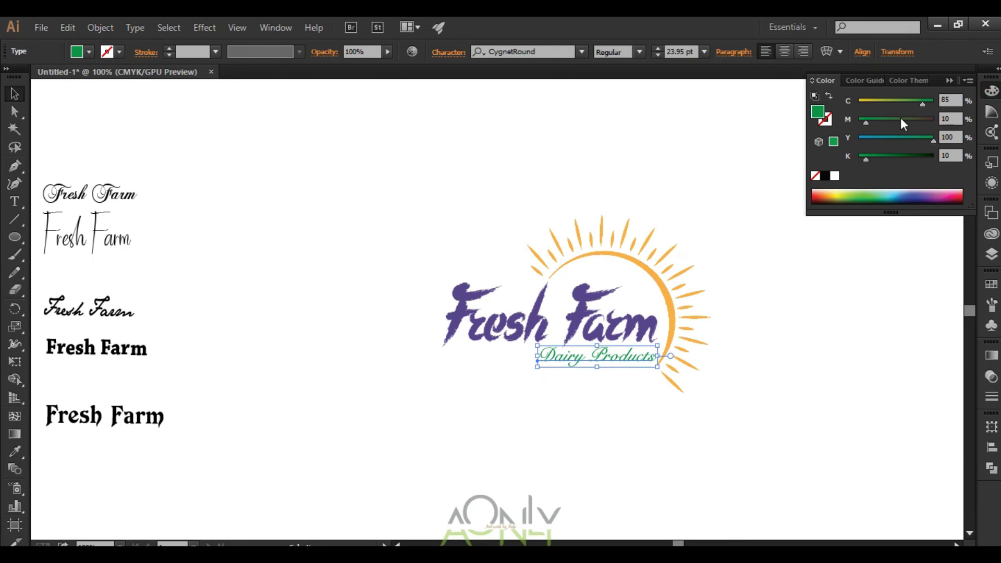
{"action": "left_click_drag", "start_coordinate": [919, 104], "coordinate": [913, 106]}
{"action": "left_click_drag", "start_coordinate": [871, 159], "coordinate": [879, 158]}
{"action": "left_click", "coordinate": [870, 233]}
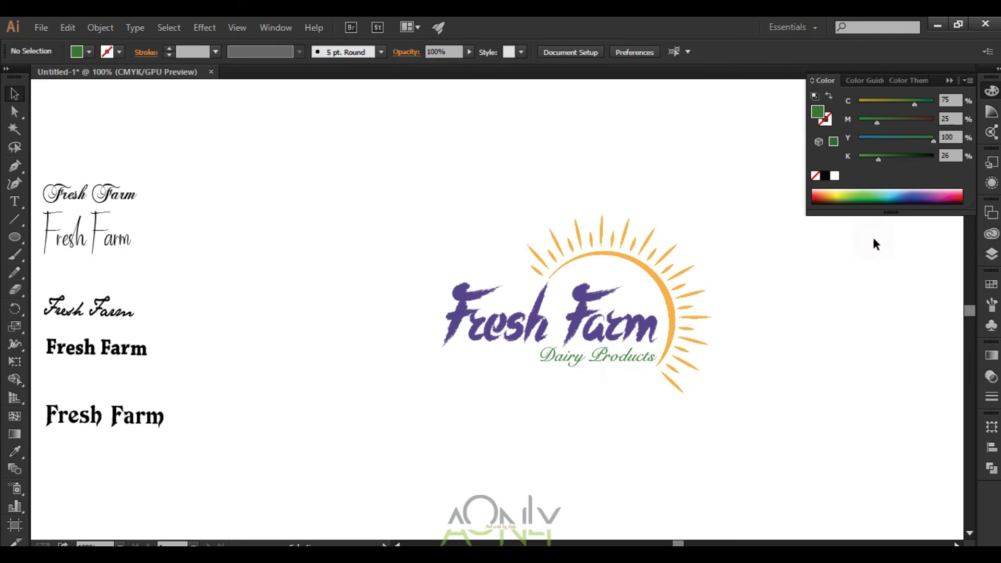
{"action": "left_click", "coordinate": [948, 81]}
{"action": "scroll", "coordinate": [877, 277], "scroll_direction": "down", "scroll_amount": 2}
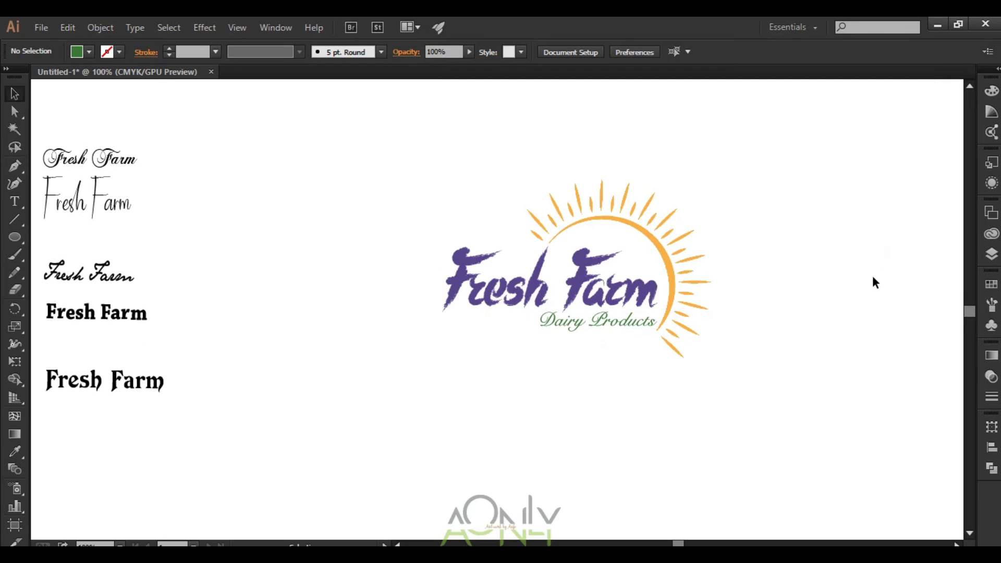
{"action": "scroll", "coordinate": [875, 282], "scroll_direction": "down", "scroll_amount": 1}
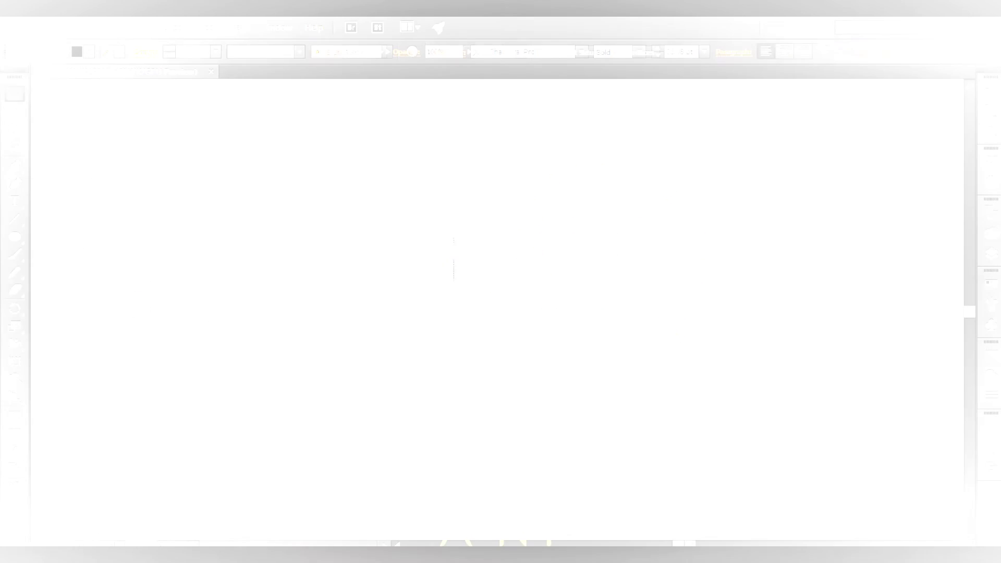
Alt-drag a copy of the logo to the right and make its sun rays and arc stroke black.
{"action": "left_click_drag", "start_coordinate": [415, 297], "coordinate": [675, 298]}
{"action": "left_click", "coordinate": [737, 413]}
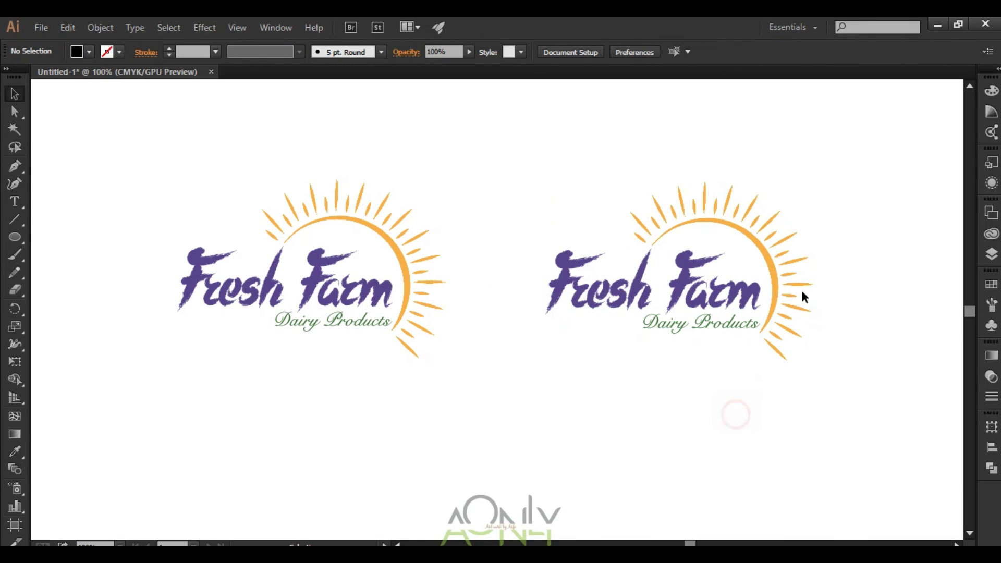
{"action": "left_click", "coordinate": [780, 269]}
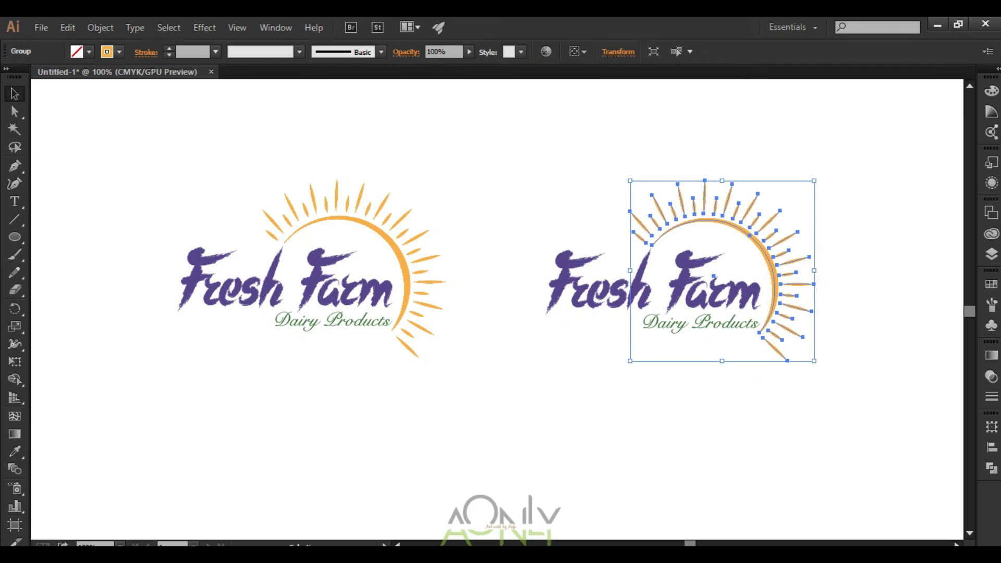
{"action": "left_click", "coordinate": [991, 284]}
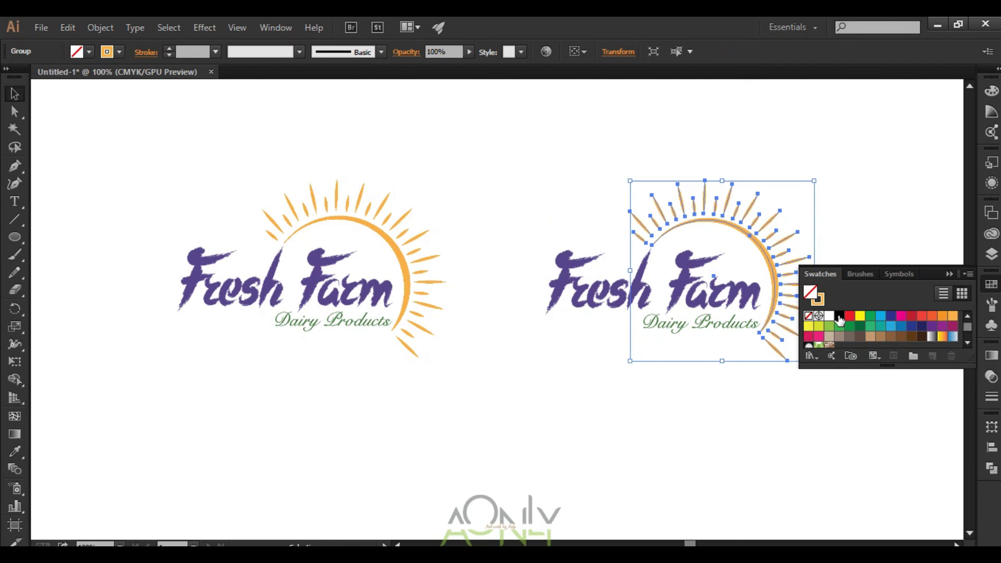
{"action": "left_click", "coordinate": [817, 299]}
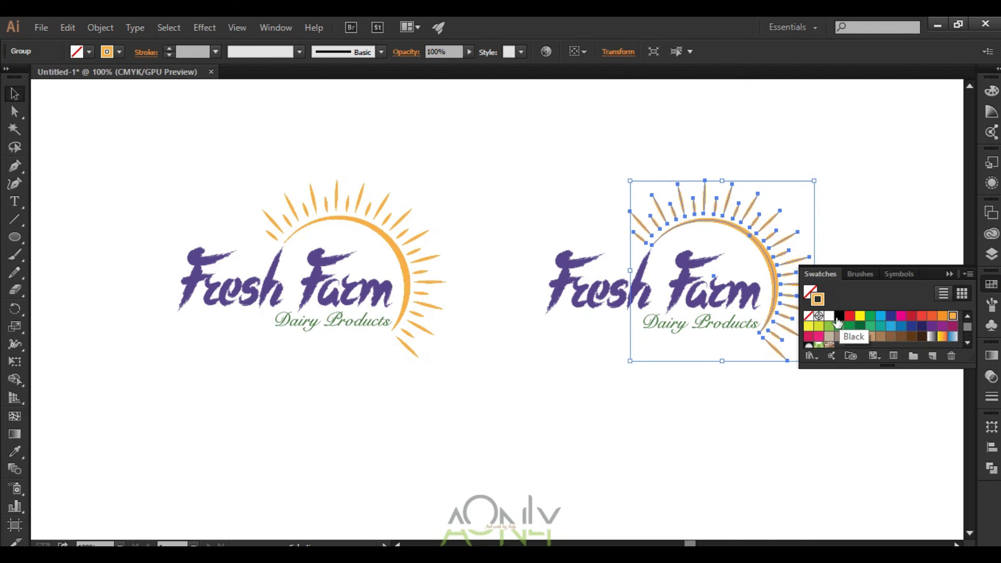
{"action": "left_click", "coordinate": [837, 316]}
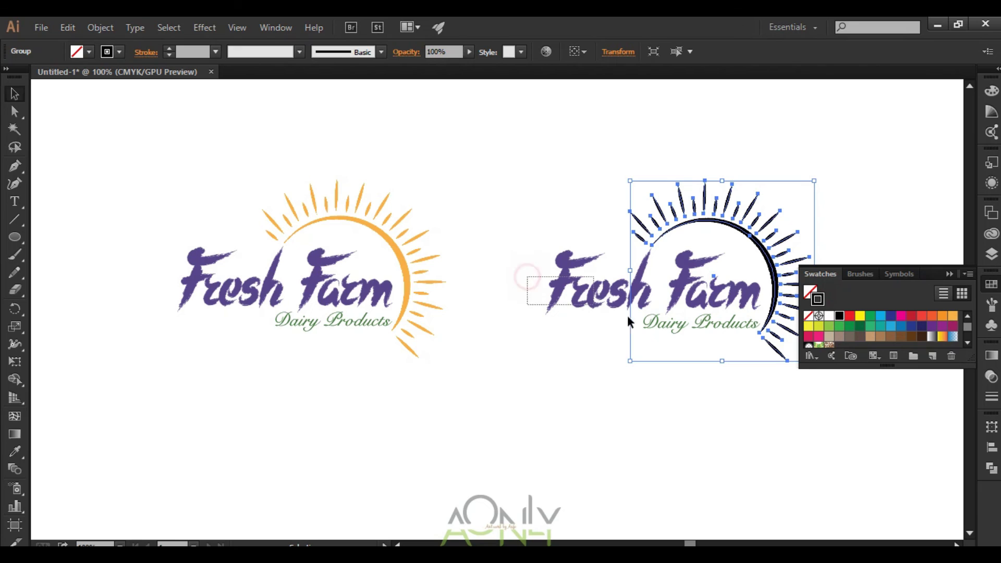
Fill the copy's Fresh Farm and Dairy Products text with black.
{"action": "left_click", "coordinate": [674, 333]}
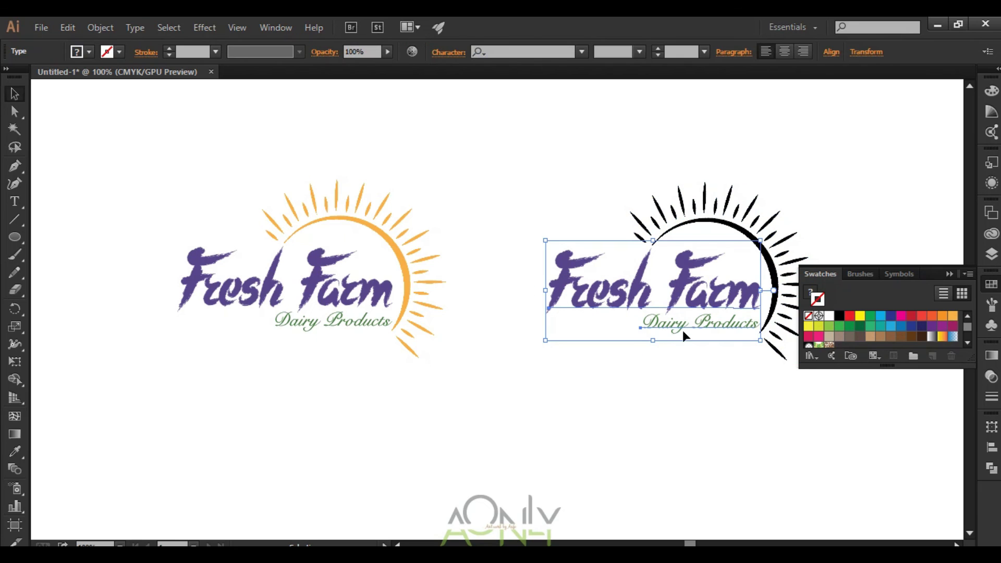
{"action": "left_click", "coordinate": [811, 294]}
{"action": "left_click", "coordinate": [840, 316]}
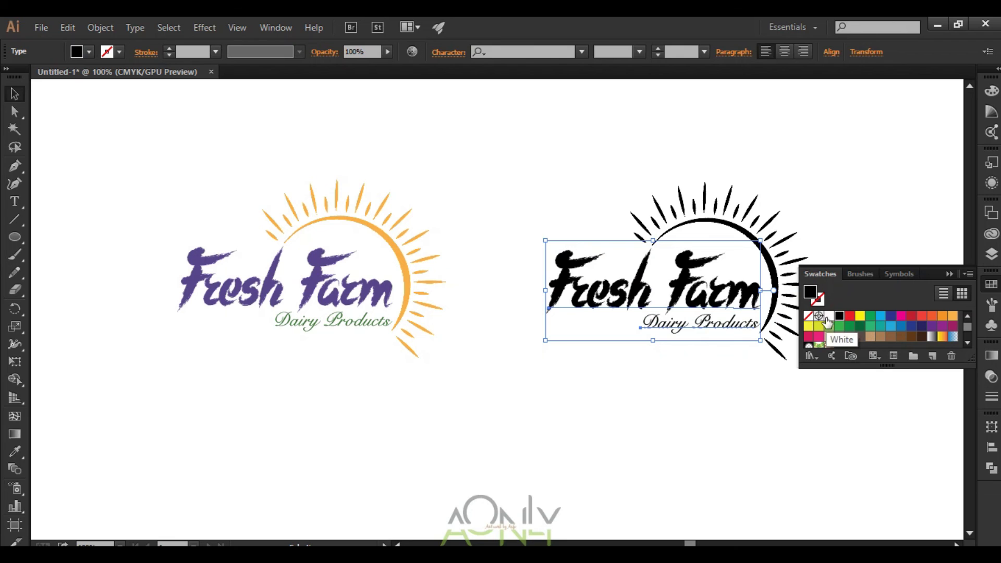
{"action": "left_click", "coordinate": [948, 277]}
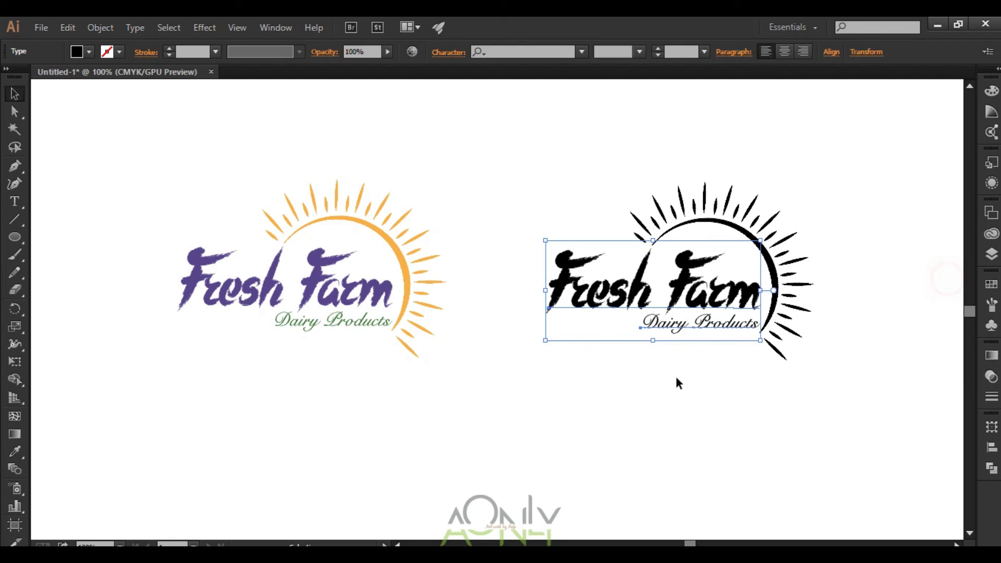
{"action": "left_click", "coordinate": [641, 410]}
Move the bold Chaparral Pro 'Fresh Farm' sample below and between the two logos.
{"action": "scroll", "coordinate": [537, 314], "scroll_direction": "down", "scroll_amount": 1}
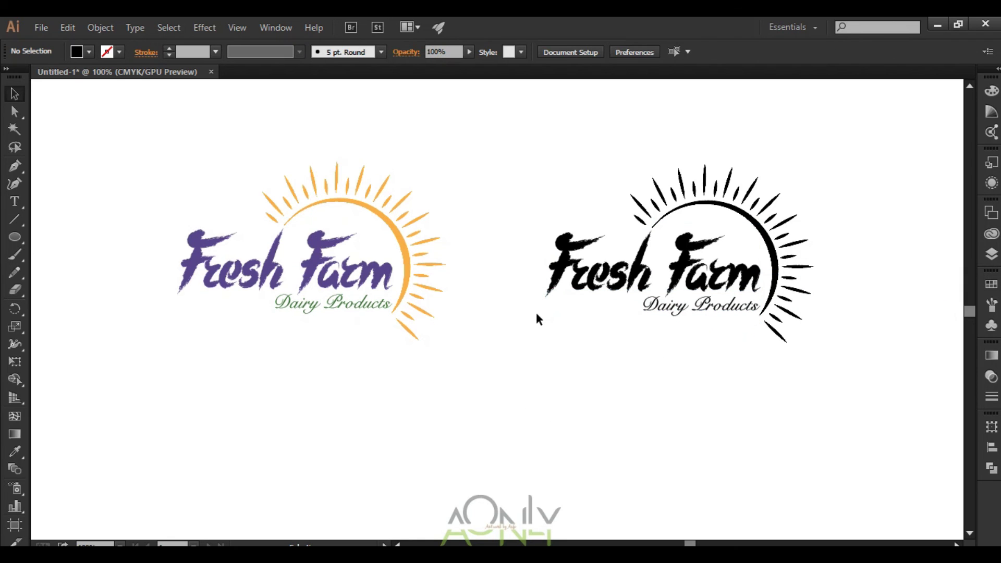
{"action": "scroll", "coordinate": [536, 313], "scroll_direction": "down", "scroll_amount": 2}
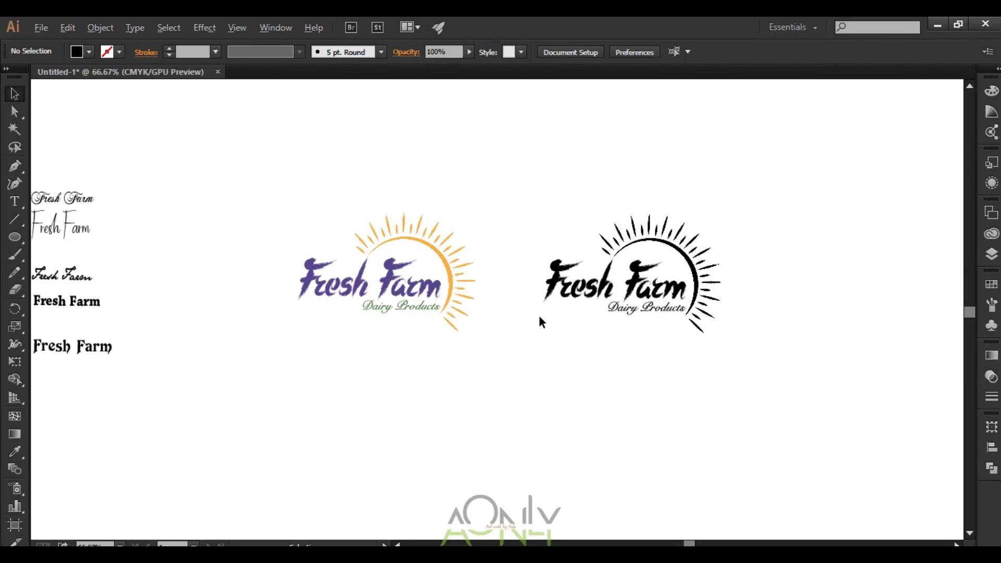
{"action": "left_click_drag", "start_coordinate": [192, 310], "coordinate": [532, 355]}
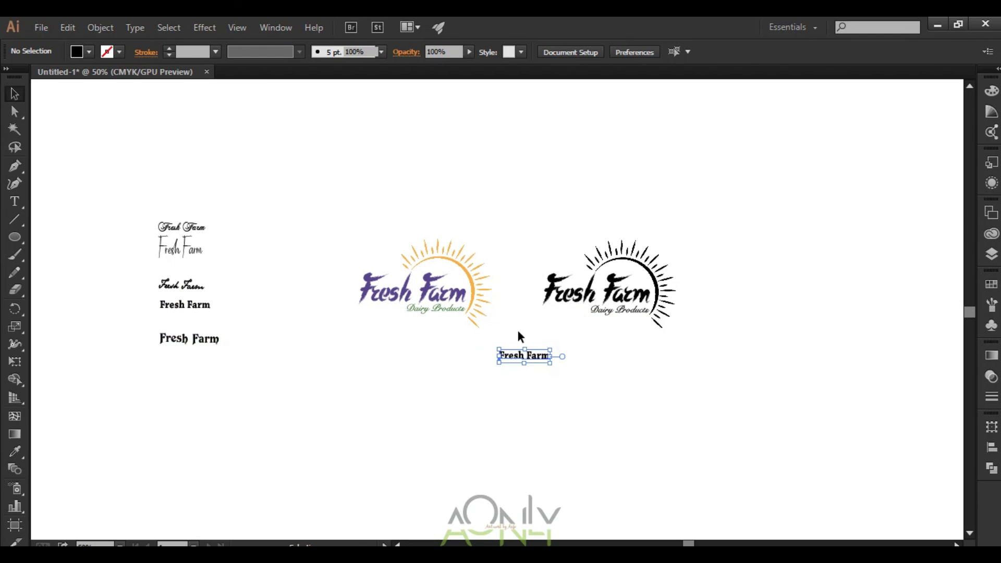
{"action": "scroll", "coordinate": [517, 312], "scroll_direction": "up", "scroll_amount": 1}
{"action": "scroll", "coordinate": [517, 312], "scroll_direction": "up", "scroll_amount": 2}
{"action": "scroll", "coordinate": [518, 313], "scroll_direction": "down", "scroll_amount": 1}
{"action": "scroll", "coordinate": [518, 312], "scroll_direction": "up", "scroll_amount": 1}
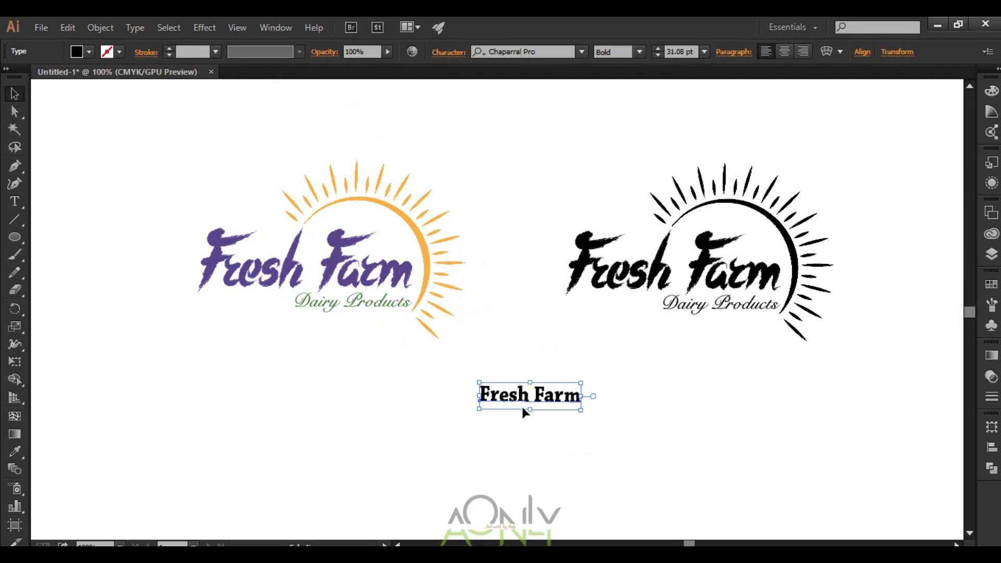
Retype the text below the logos as 'VERSION 2' and scale it up into a large label.
{"action": "double_click", "coordinate": [533, 398]}
{"action": "key", "text": "ctrl+a"}
{"action": "type", "text": "VERSION "}
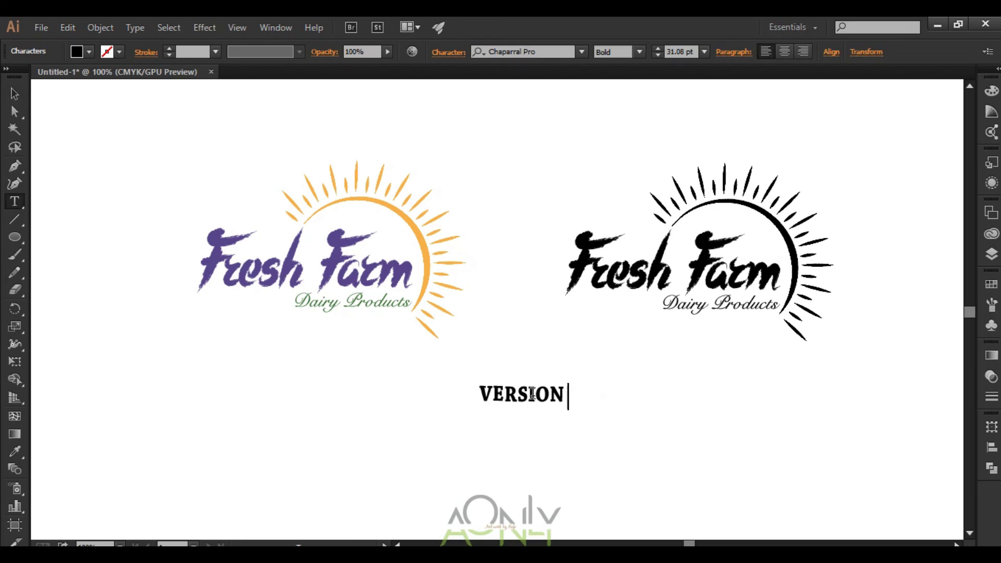
{"action": "type", "text": "2"}
{"action": "left_click", "coordinate": [14, 93]}
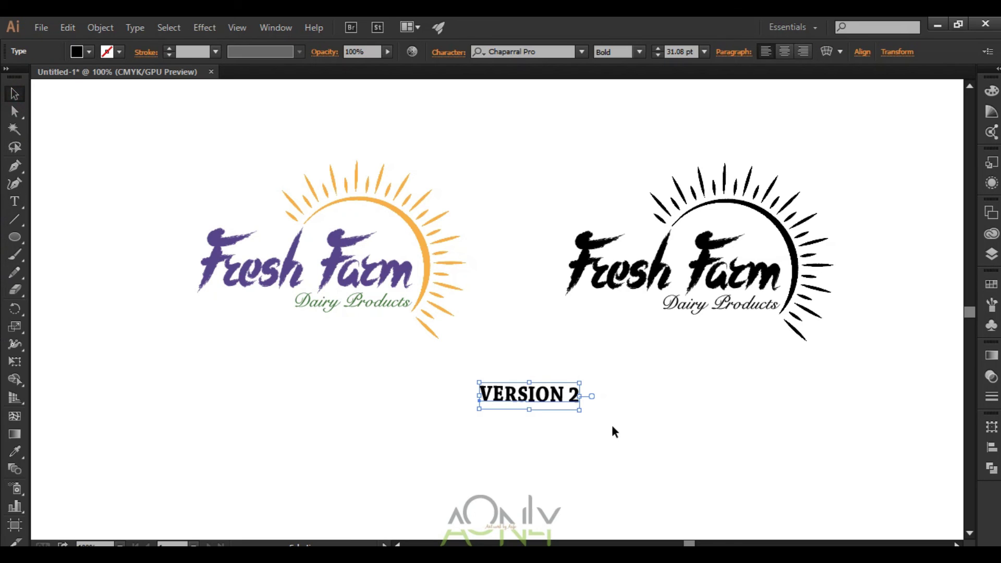
{"action": "left_click_drag", "start_coordinate": [579, 411], "coordinate": [646, 417]}
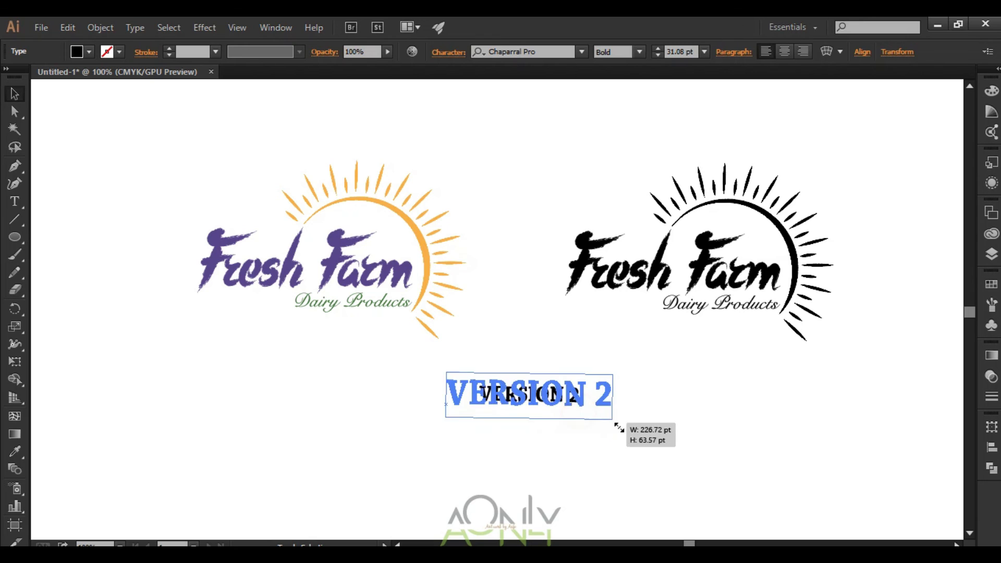
{"action": "left_click", "coordinate": [653, 461]}
{"action": "scroll", "coordinate": [708, 442], "scroll_direction": "up", "scroll_amount": 1}
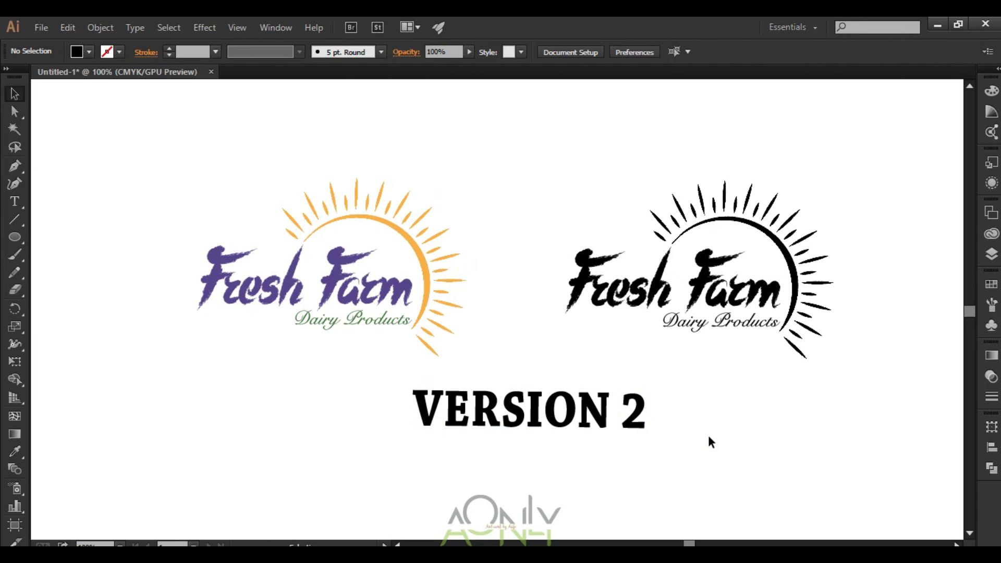